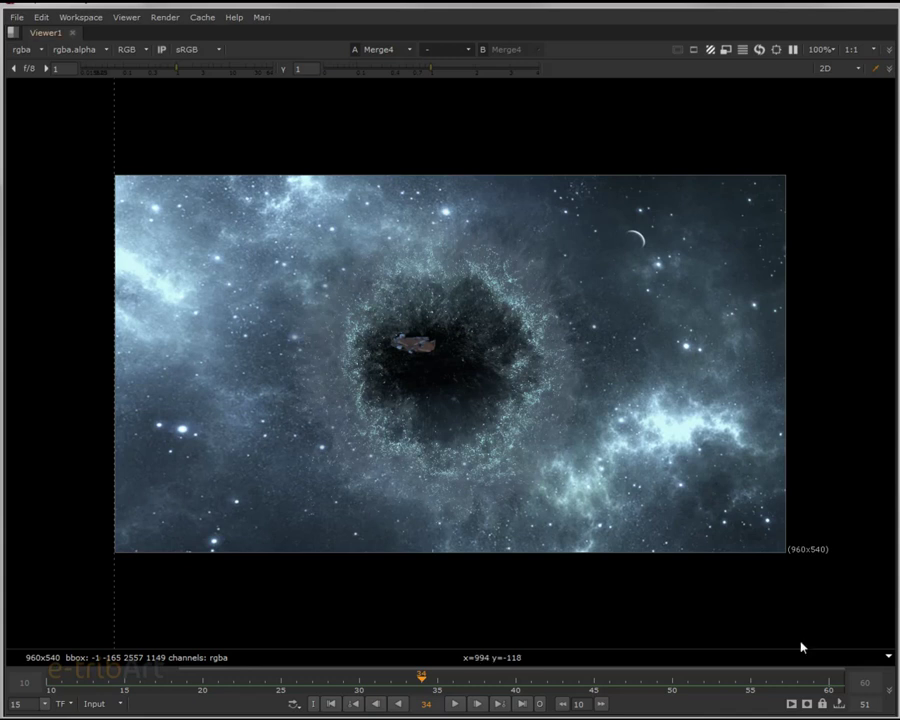
# Step: Play back the Merge4 composite of the spaceship and black hole, stop it and scrub back through the frames
pyautogui.click(454, 704)
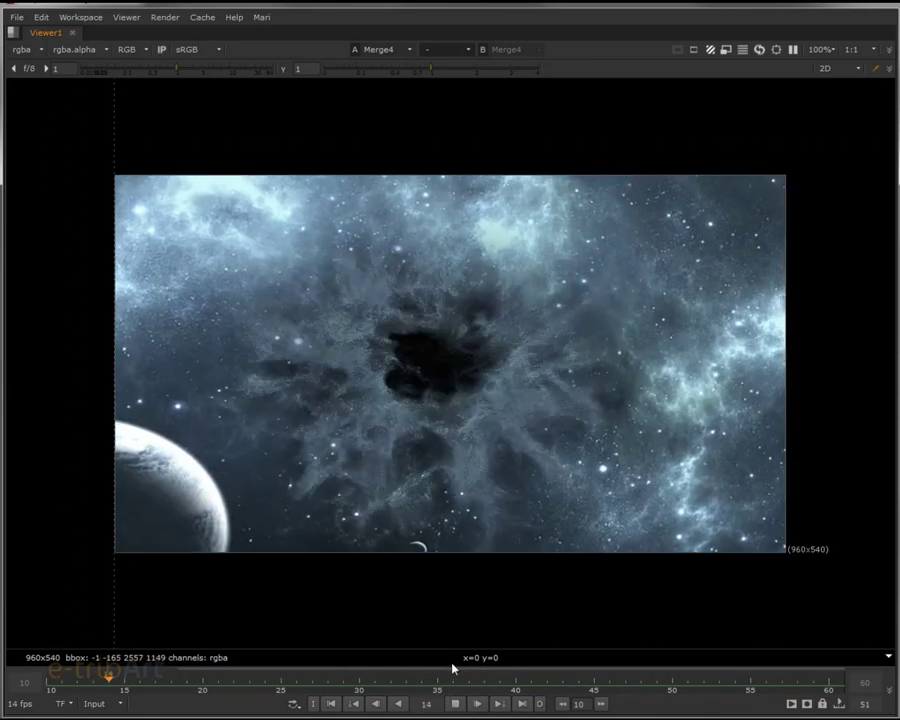
pyautogui.click(455, 703)
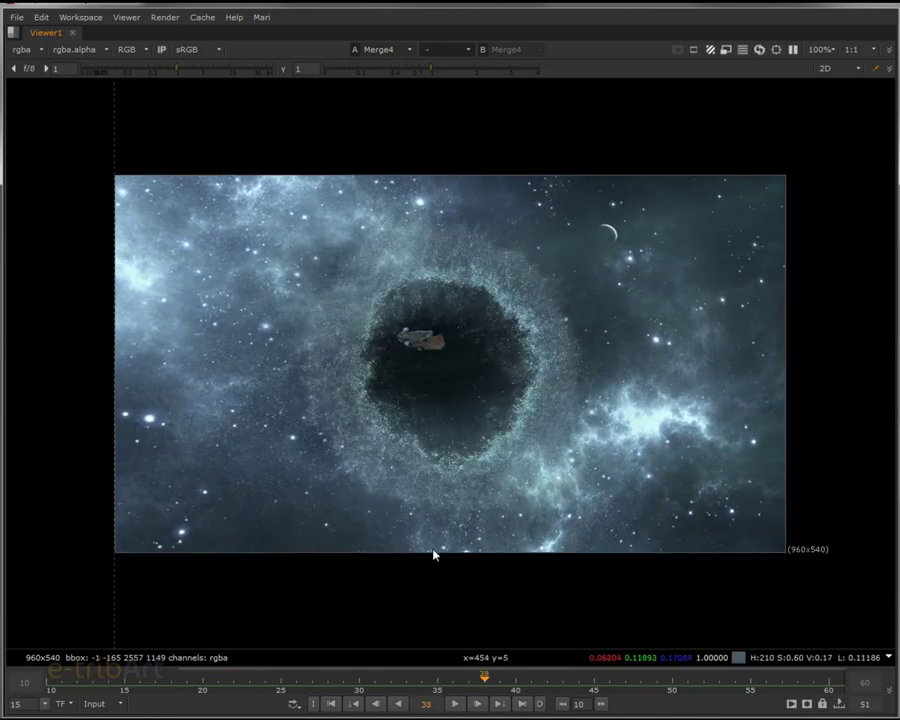
pyautogui.moveTo(392, 682); pyautogui.dragTo(374, 680)
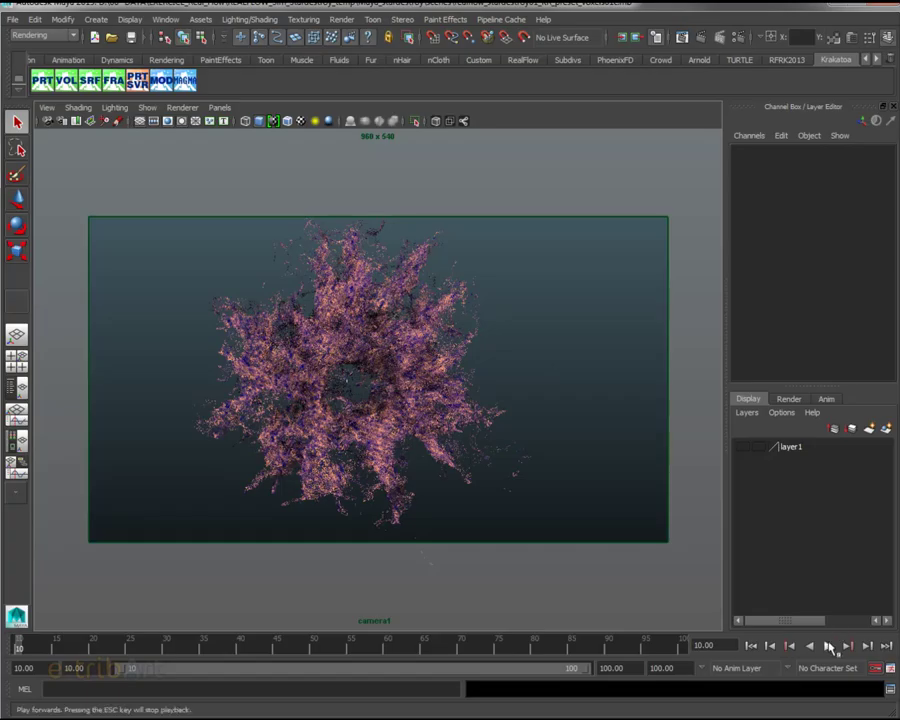
# Step: Switch to Maya and play back the particle ring simulation through camera1, pausing along the way to examine it
pyautogui.click(828, 648)
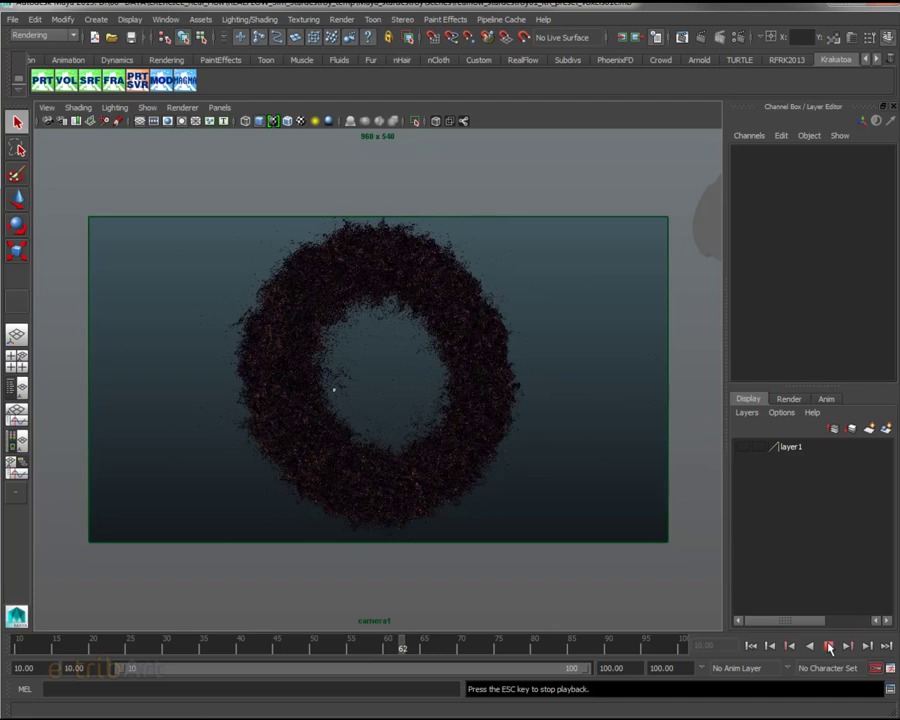
pyautogui.click(828, 648)
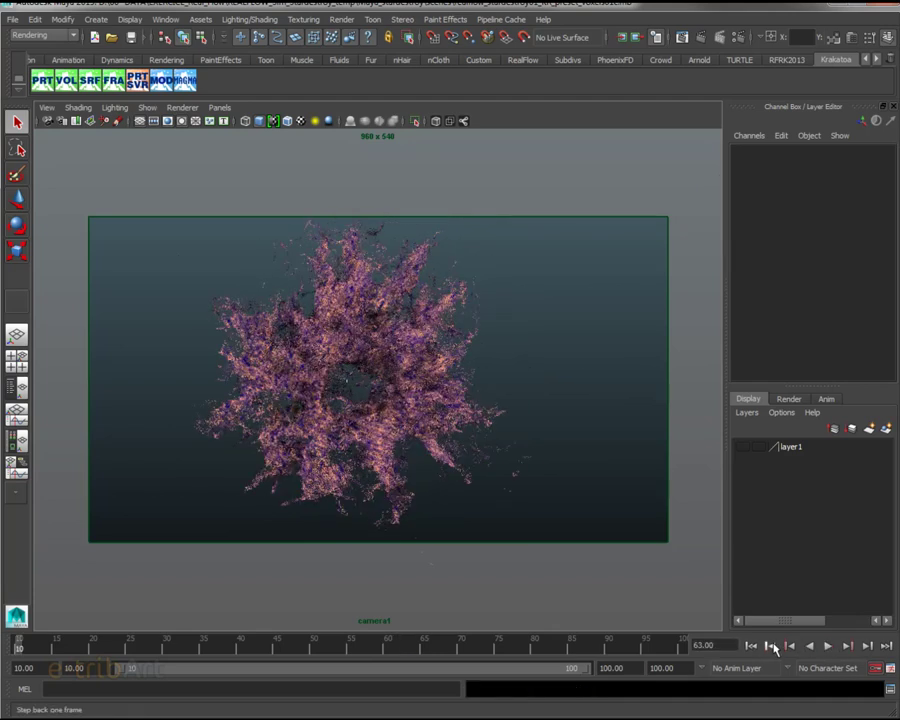
pyautogui.click(830, 648)
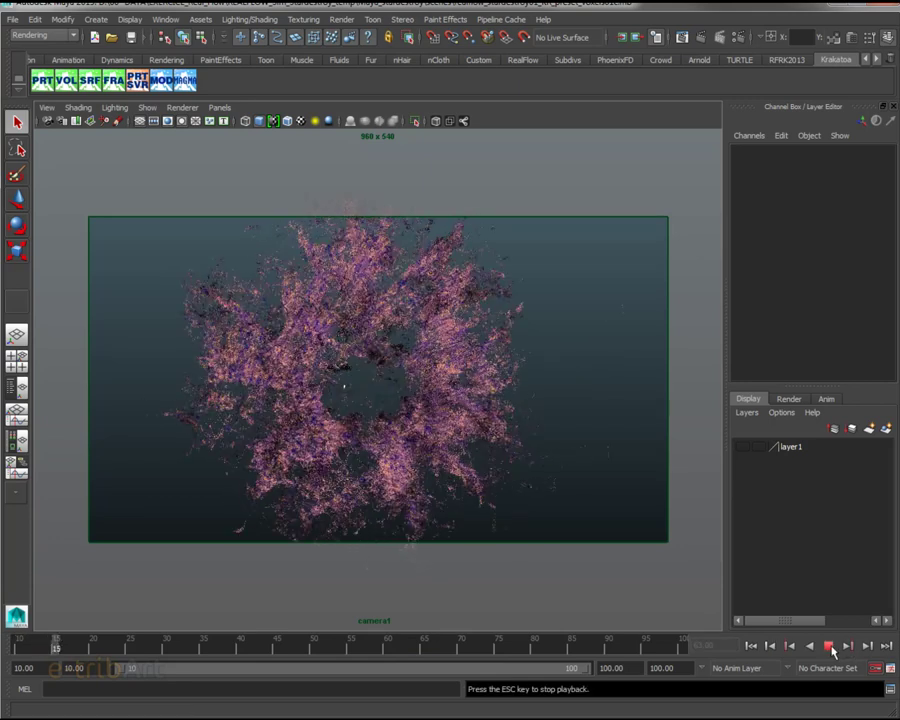
pyautogui.click(830, 647)
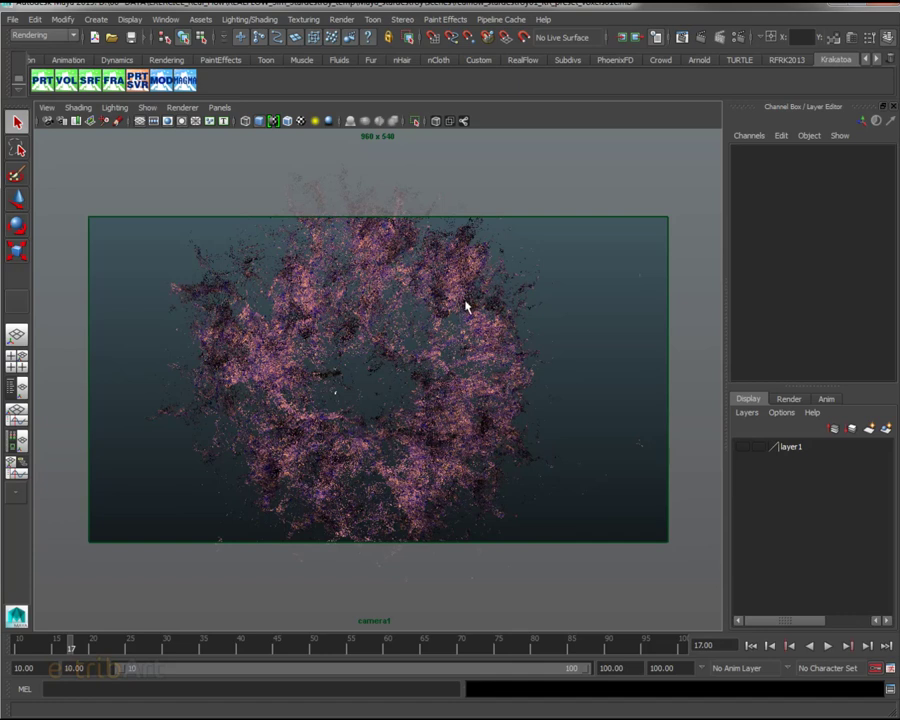
pyautogui.click(829, 647)
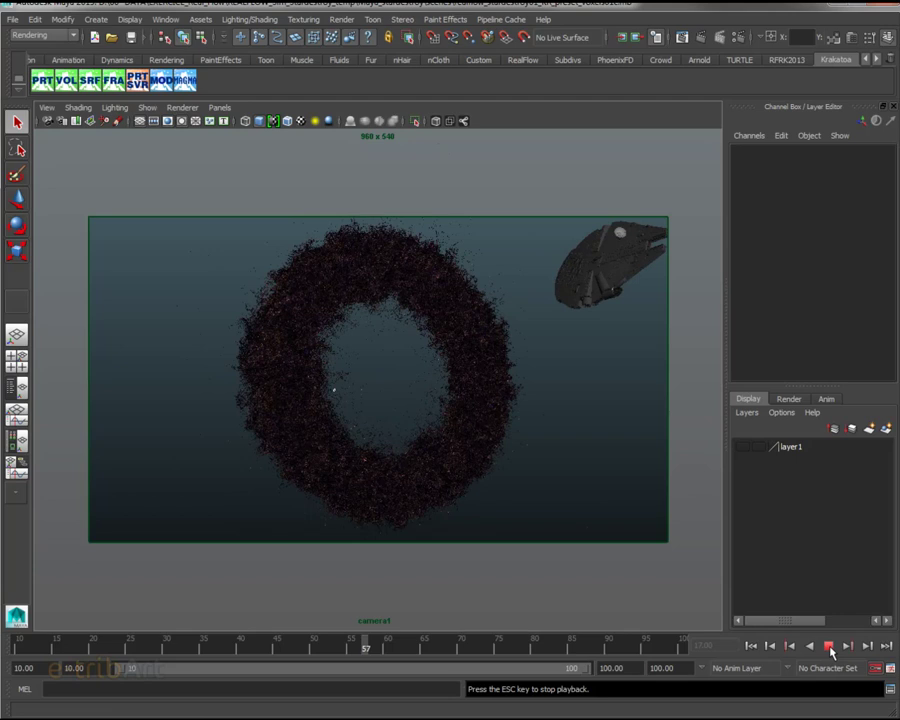
pyautogui.click(829, 648)
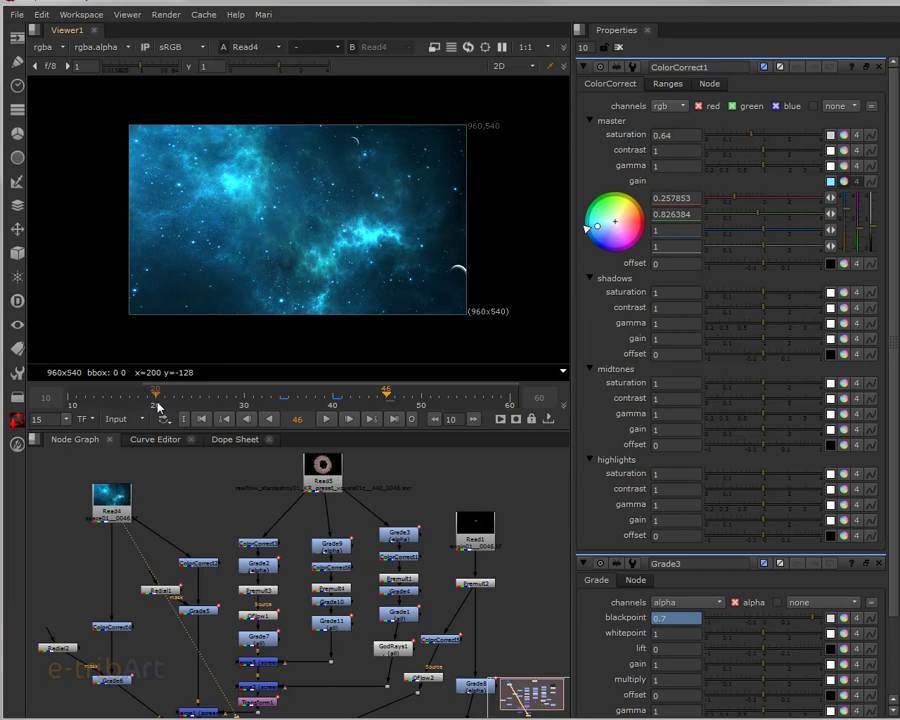
# Step: Switch back to Nuke, nudge the Read4 node and examine its space background enlarged in the viewer
pyautogui.moveTo(112, 497); pyautogui.dragTo(120, 497)
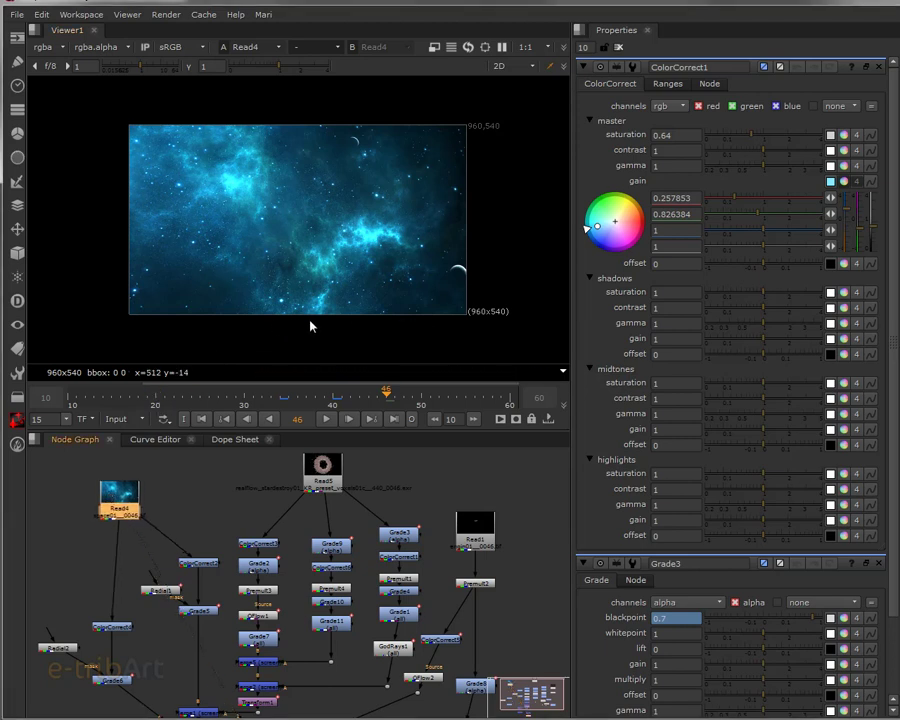
pyautogui.press('f')
pyautogui.moveTo(325, 298); pyautogui.dragTo(355, 308, button='middle')
pyautogui.scroll(-1, 340, 305)
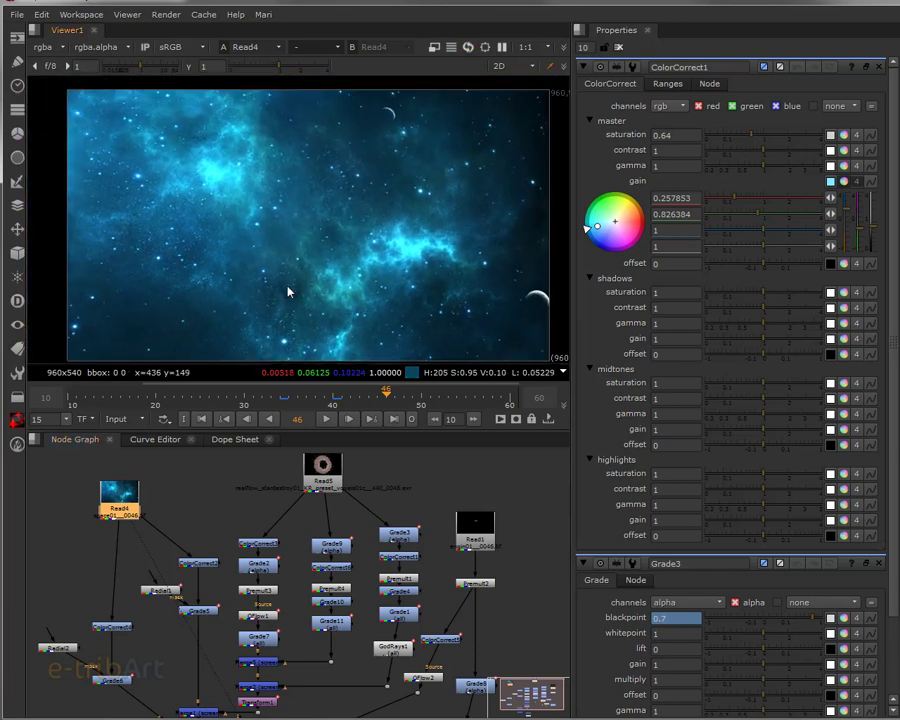
pyautogui.moveTo(293, 291); pyautogui.dragTo(286, 290, button='middle')
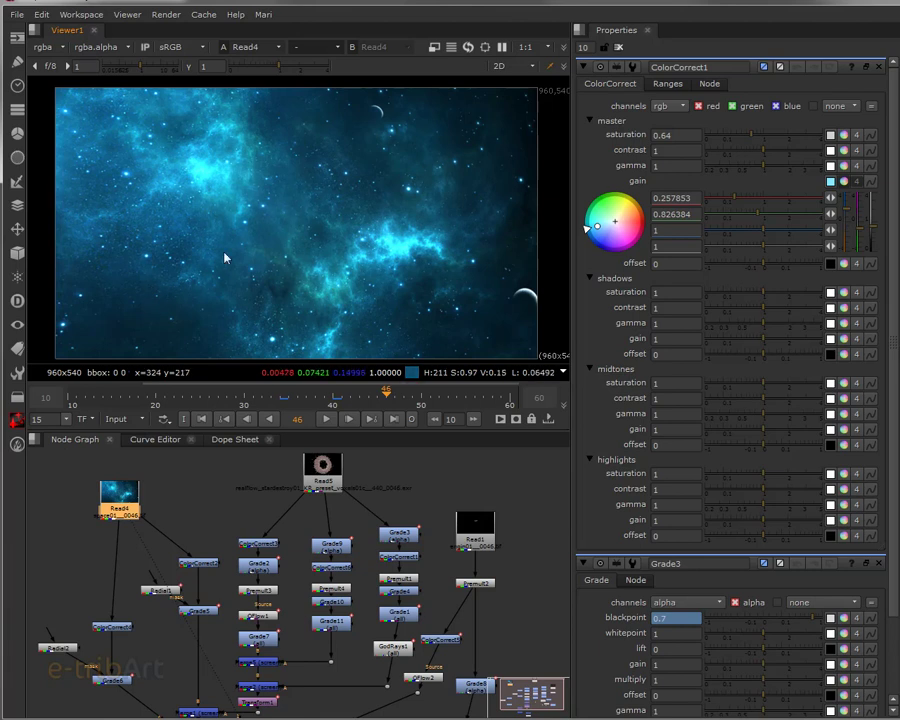
pyautogui.moveTo(337, 287); pyautogui.dragTo(342, 281, button='middle')
# Step: View the Read5 particle ring render at frame 34 and compare it with the Read4 space background
pyautogui.click(330, 468)
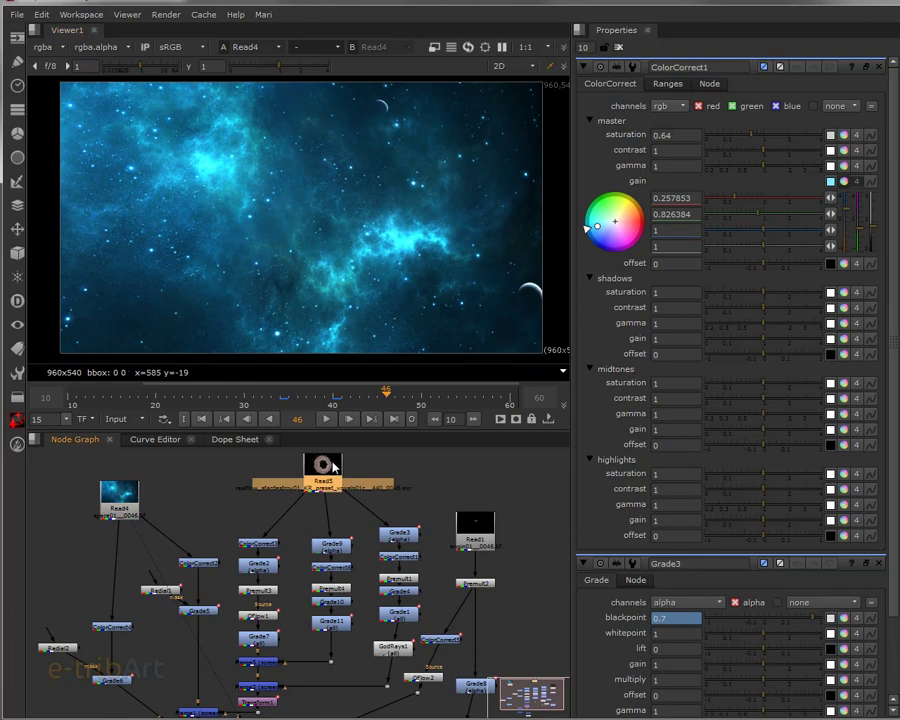
pyautogui.press('1')
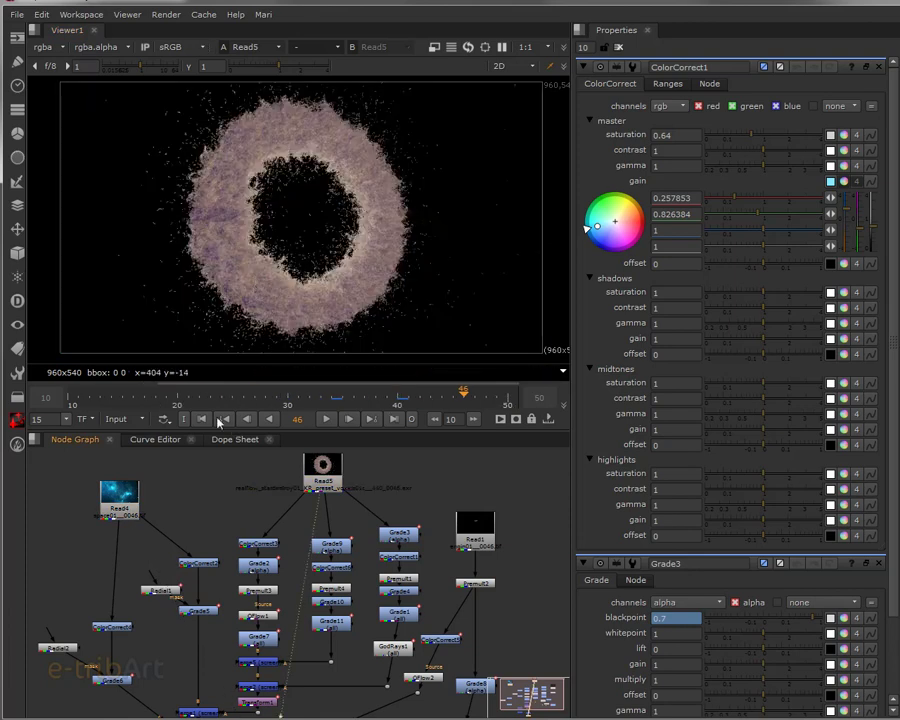
pyautogui.moveTo(140, 398); pyautogui.dragTo(333, 401)
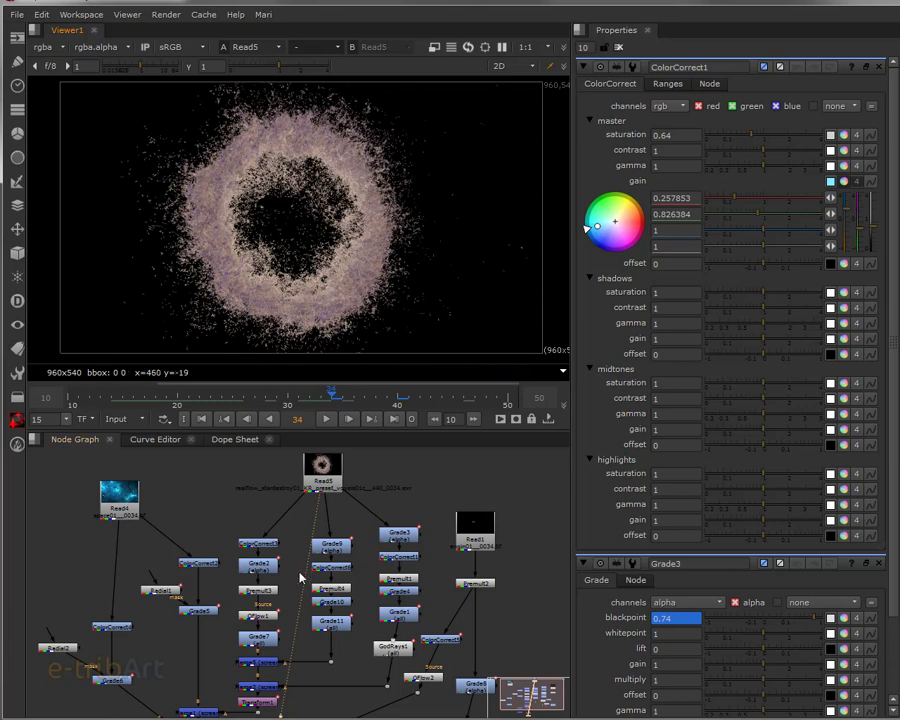
pyautogui.click(127, 506)
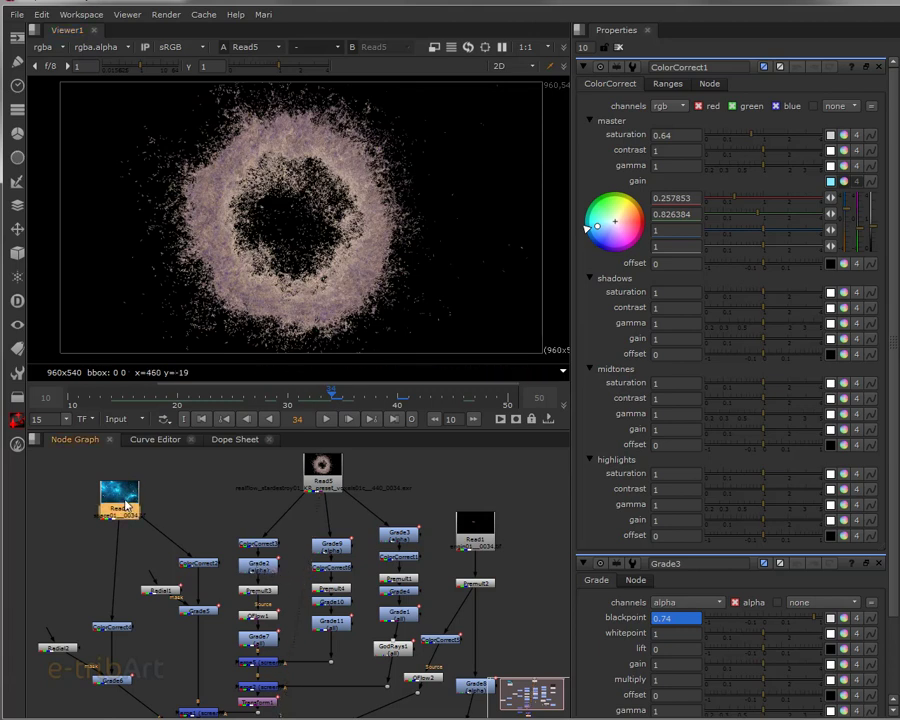
pyautogui.press('1')
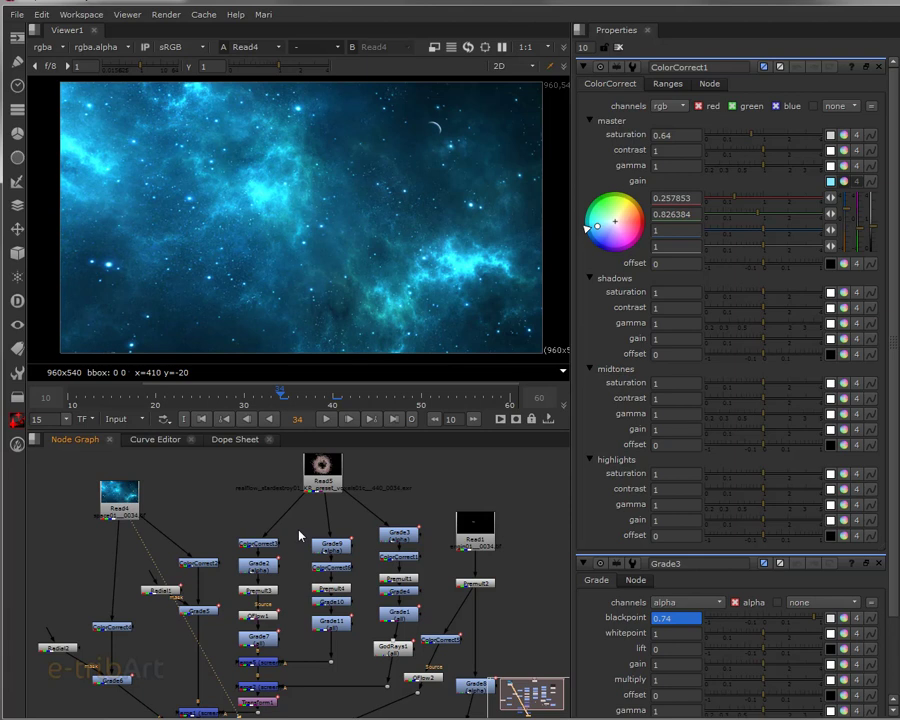
# Step: View the outputs of Grade7, Merge5 and Merge2 in turn to examine how the particle ring is built up
pyautogui.moveTo(301, 542); pyautogui.dragTo(305, 510, button='middle')
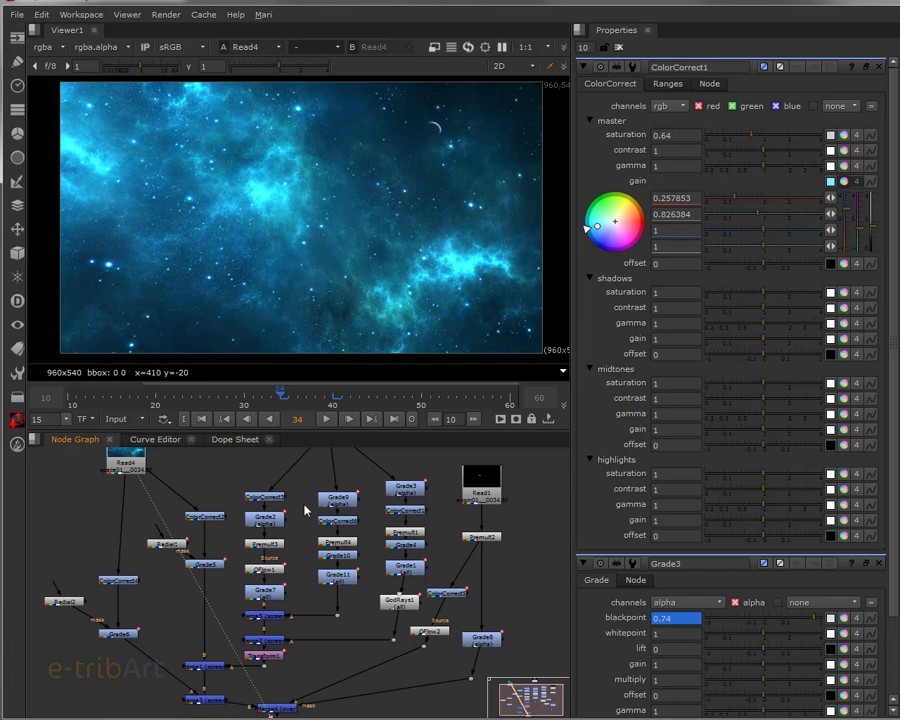
pyautogui.click(268, 596)
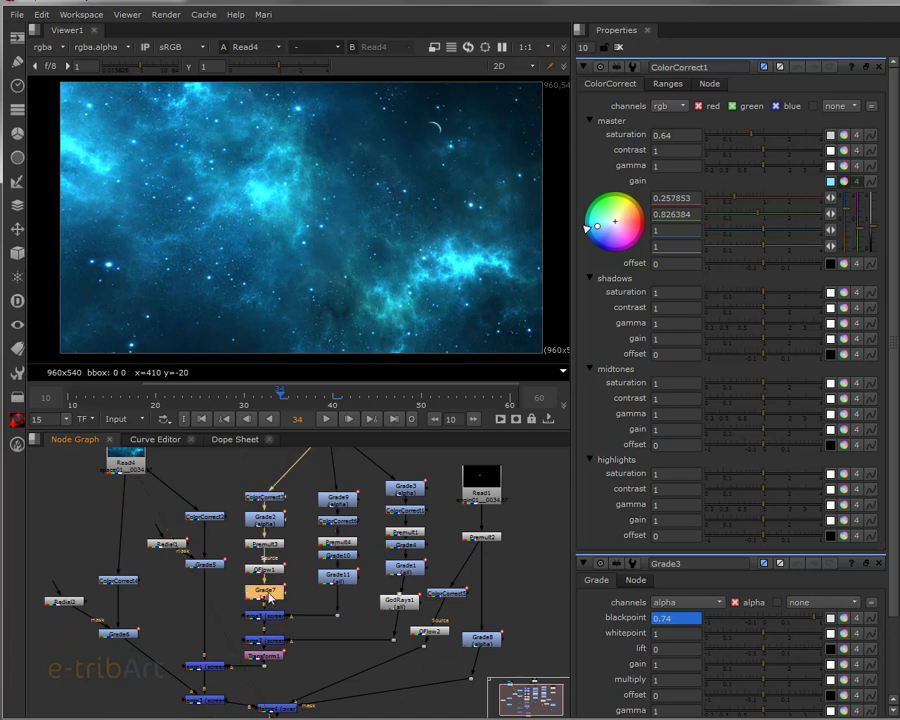
pyautogui.press('1')
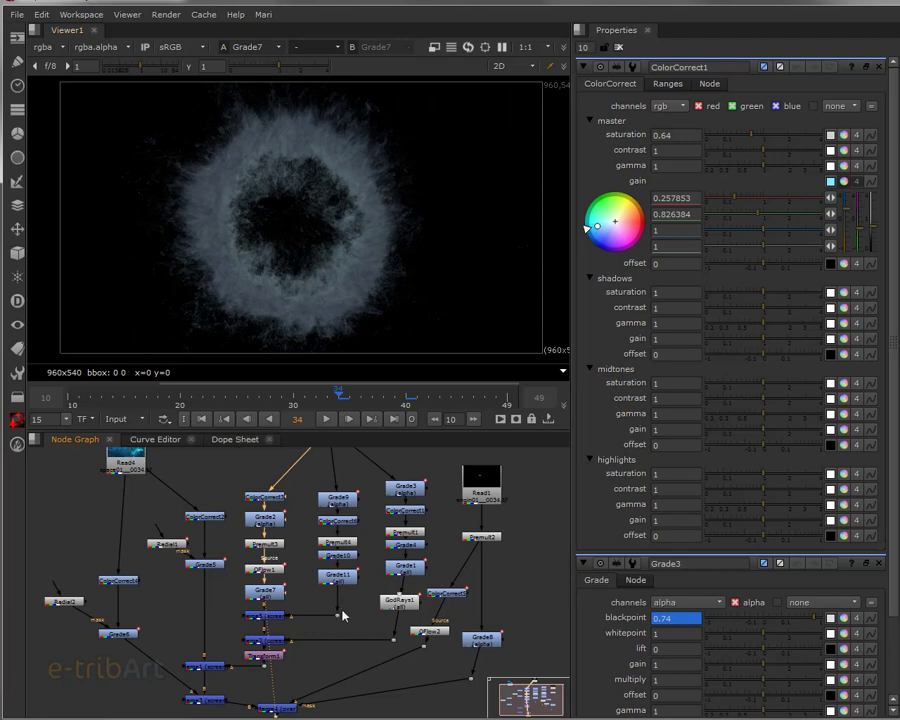
pyautogui.click(278, 618)
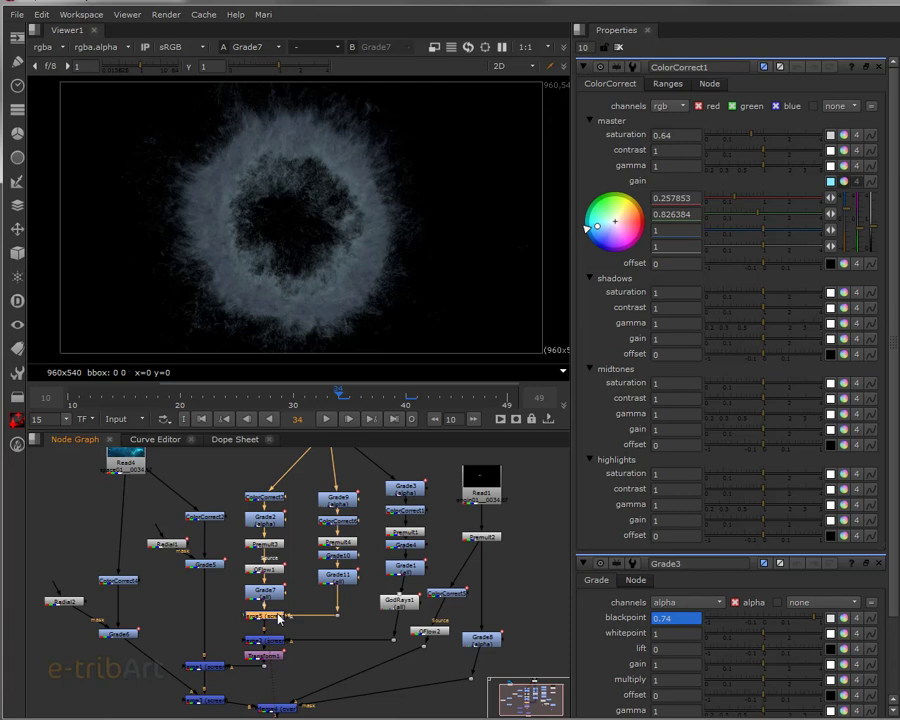
pyautogui.press('1')
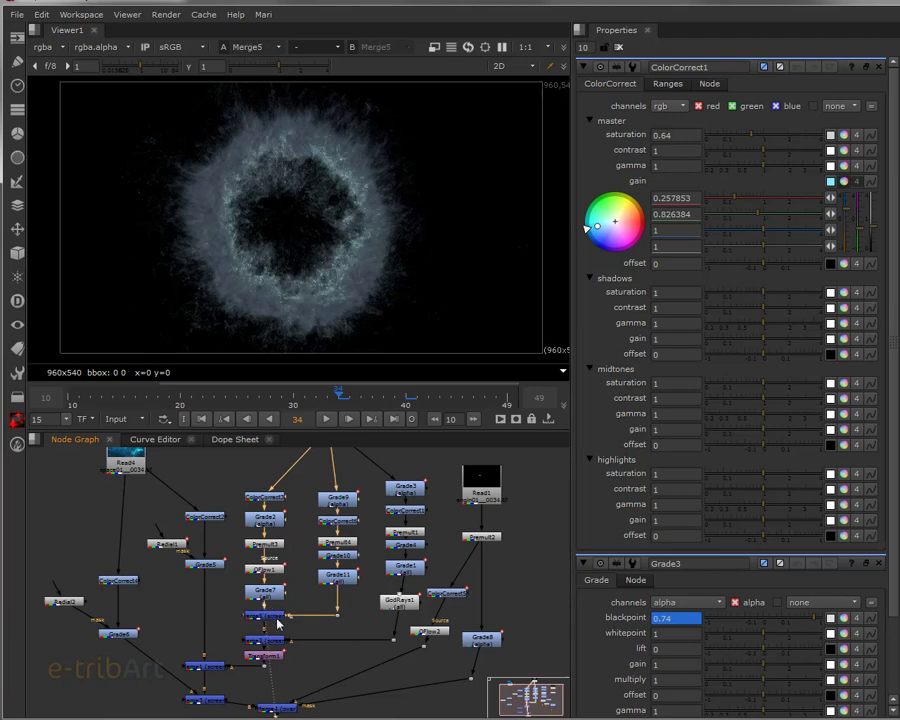
pyautogui.click(274, 641)
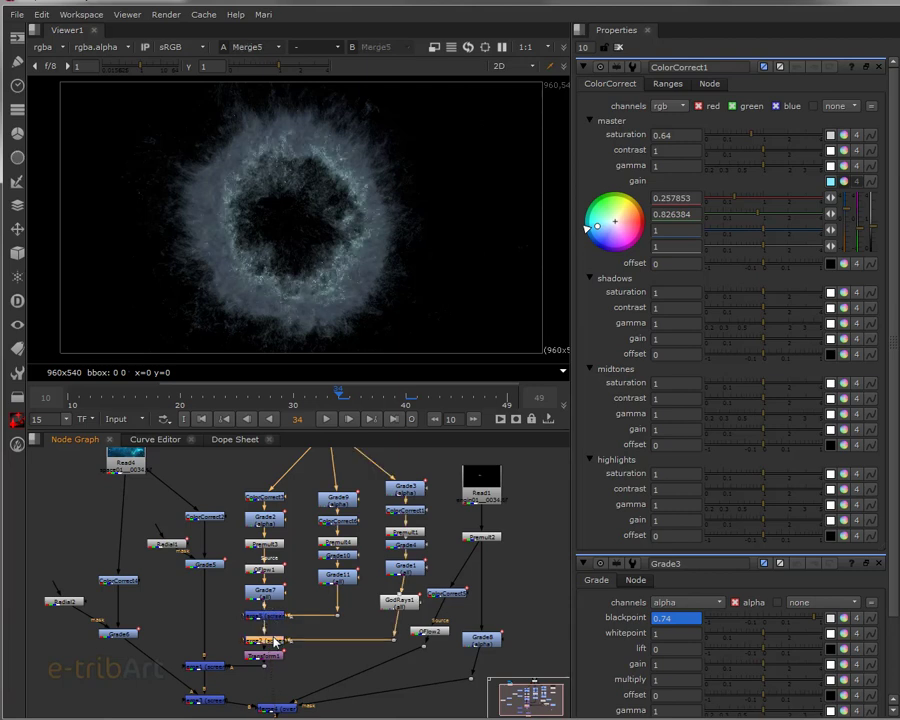
pyautogui.press('1')
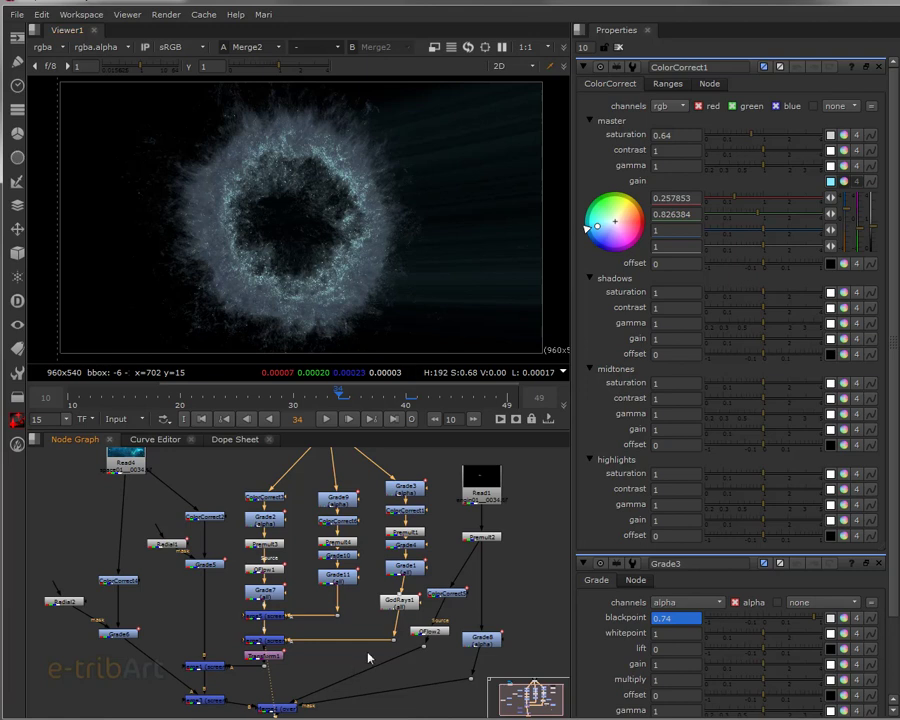
# Step: Add a Glow node to the third ring branch, between GodRays1 and the connection into Merge2
pyautogui.click(398, 643)
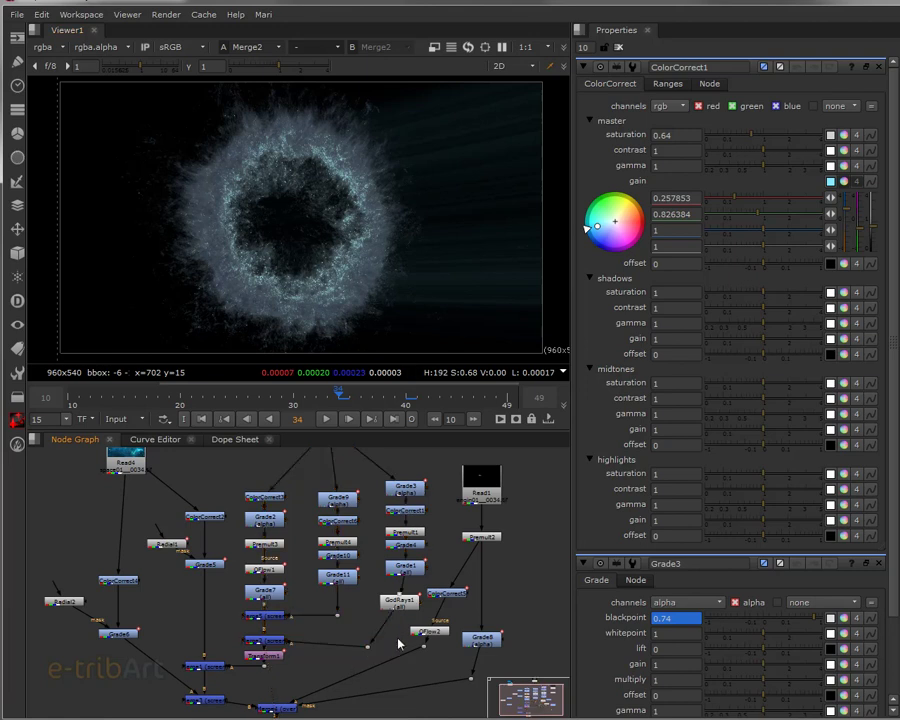
pyautogui.press('Tab')
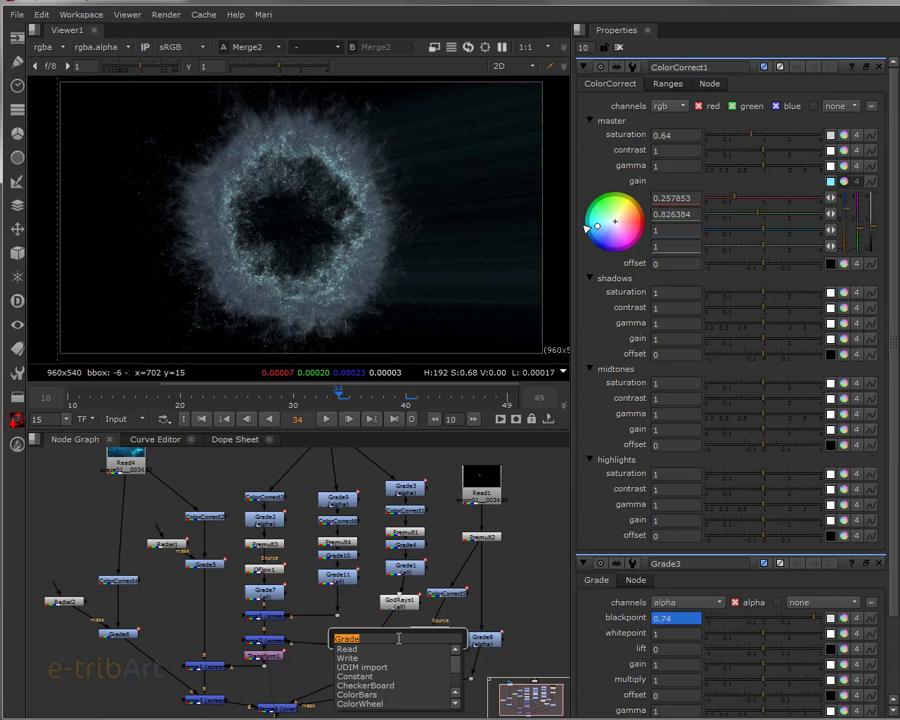
pyautogui.write('glow')
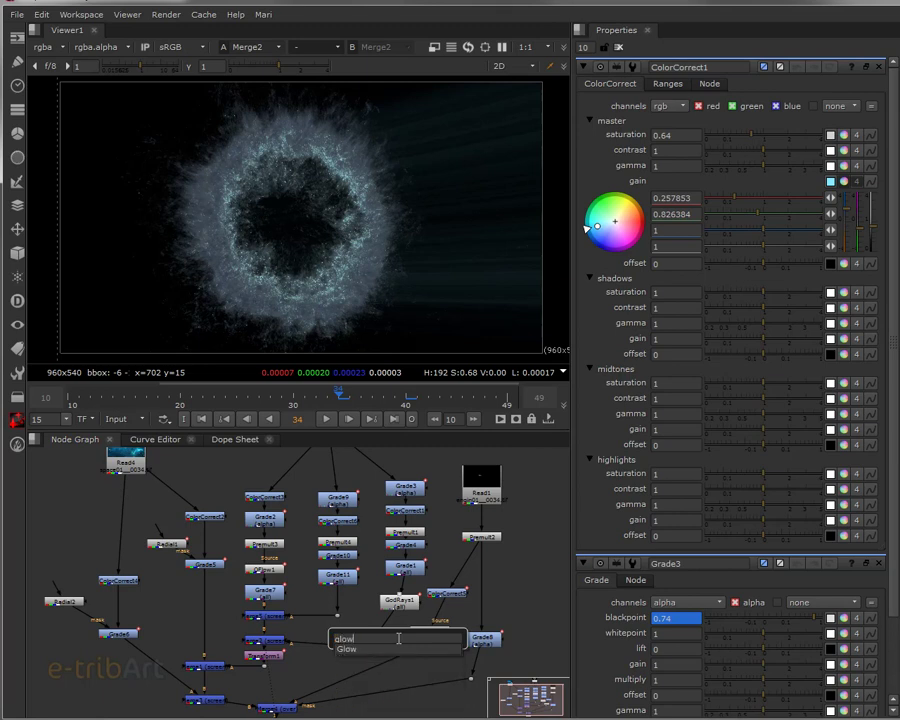
pyautogui.press('Return')
pyautogui.moveTo(398, 643); pyautogui.dragTo(388, 638)
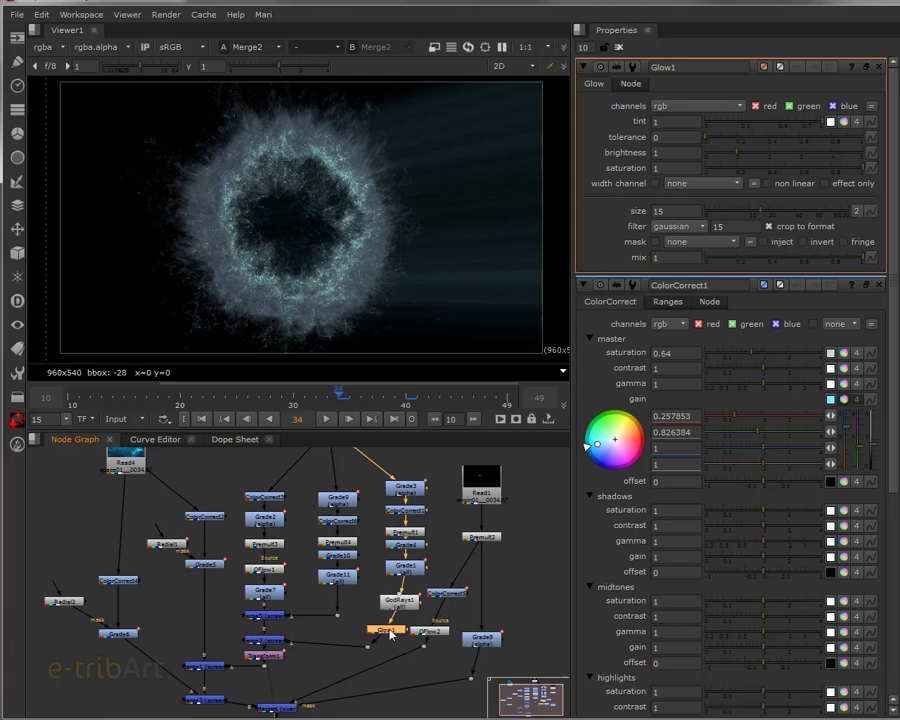
# Step: Set the Glow size to 26 and space out the OFlow2 and Glow1 nodes with their connection dots
pyautogui.click(774, 213)
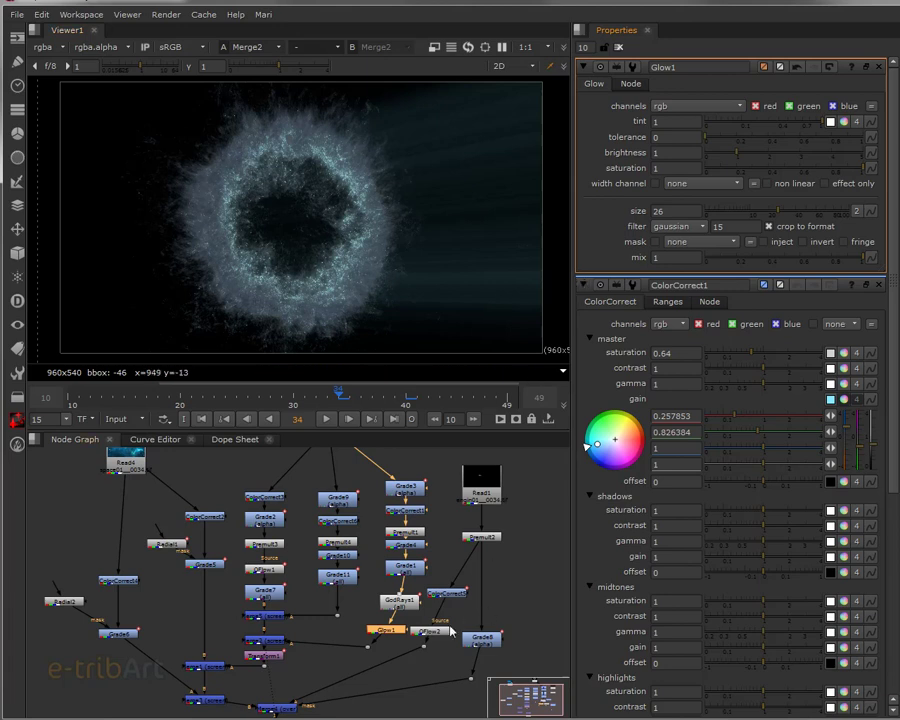
pyautogui.moveTo(443, 634)
pyautogui.mouseDown()
pyautogui.moveTo(458, 626)
pyautogui.moveTo(431, 655)
pyautogui.moveTo(447, 657)
pyautogui.mouseUp()
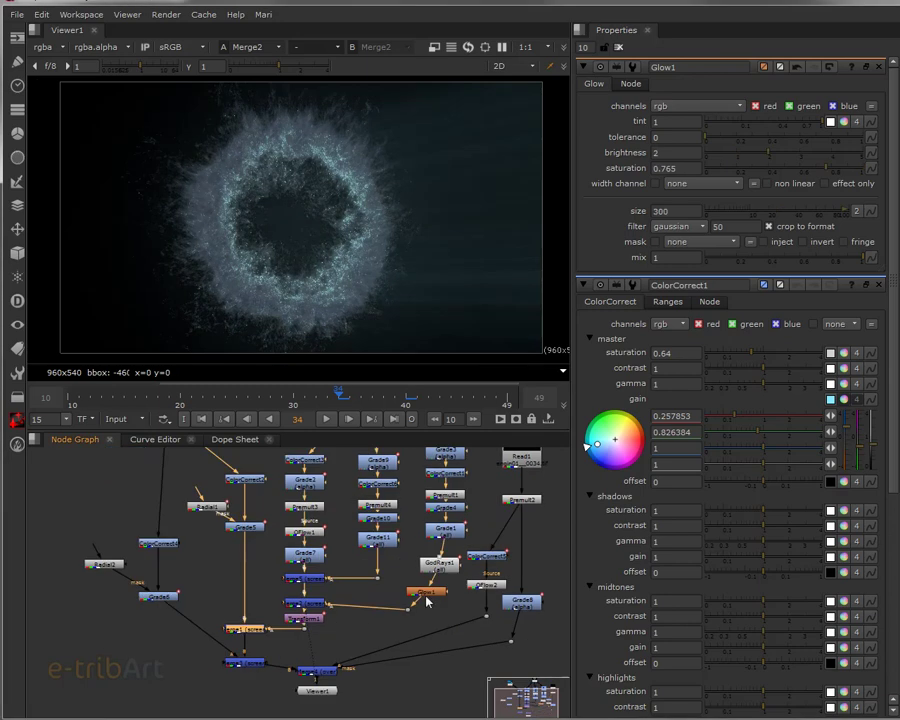
pyautogui.moveTo(428, 600); pyautogui.dragTo(379, 627)
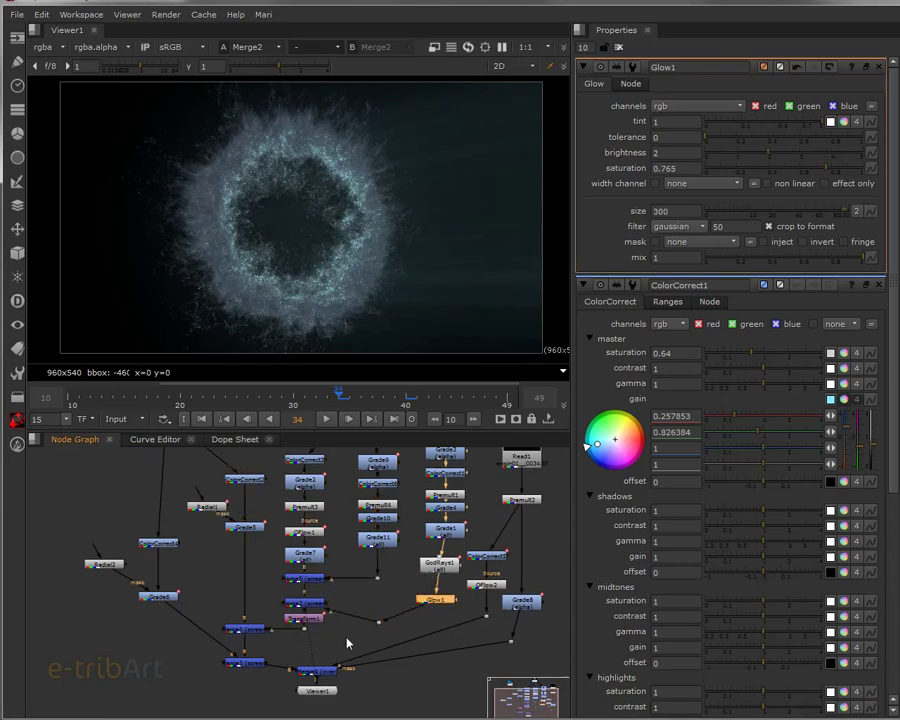
# Step: View the Merge1 output combining the ring with the background and examine the node tree feeding it
pyautogui.click(256, 630)
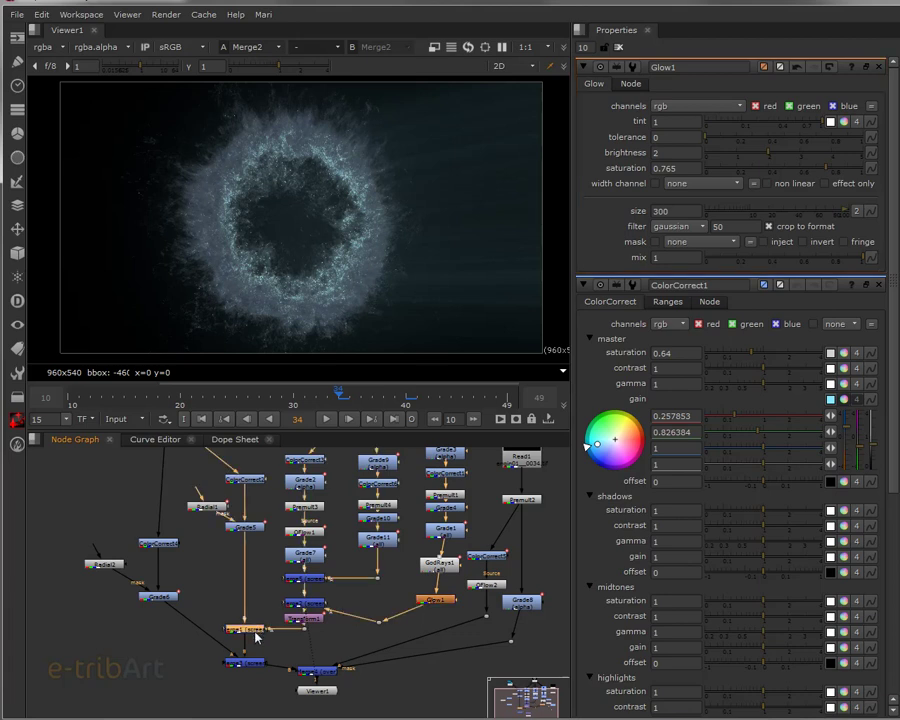
pyautogui.press('1')
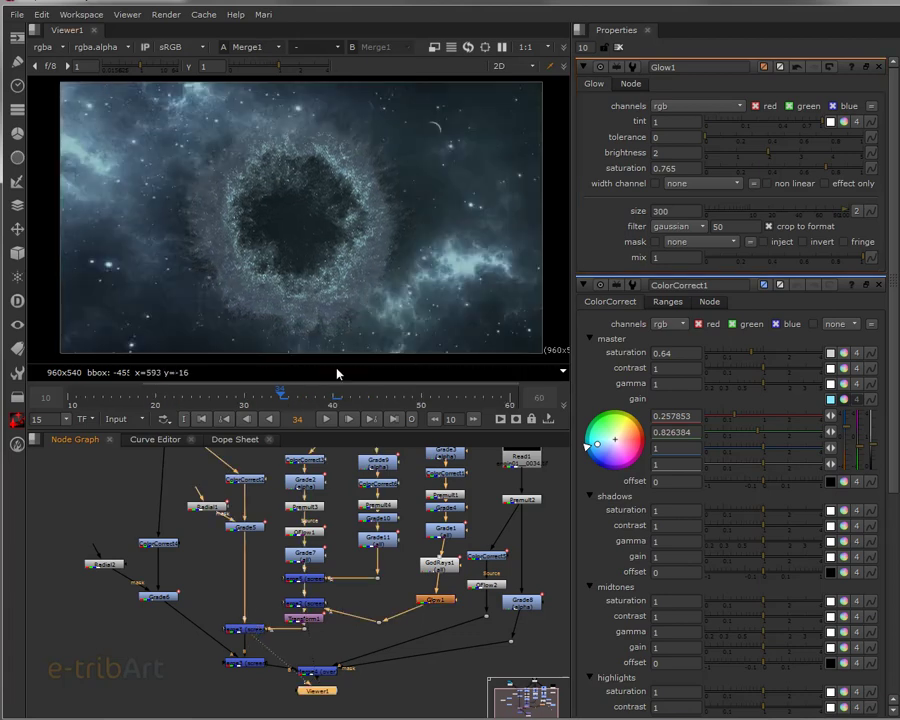
pyautogui.moveTo(272, 603); pyautogui.dragTo(320, 581, button='middle')
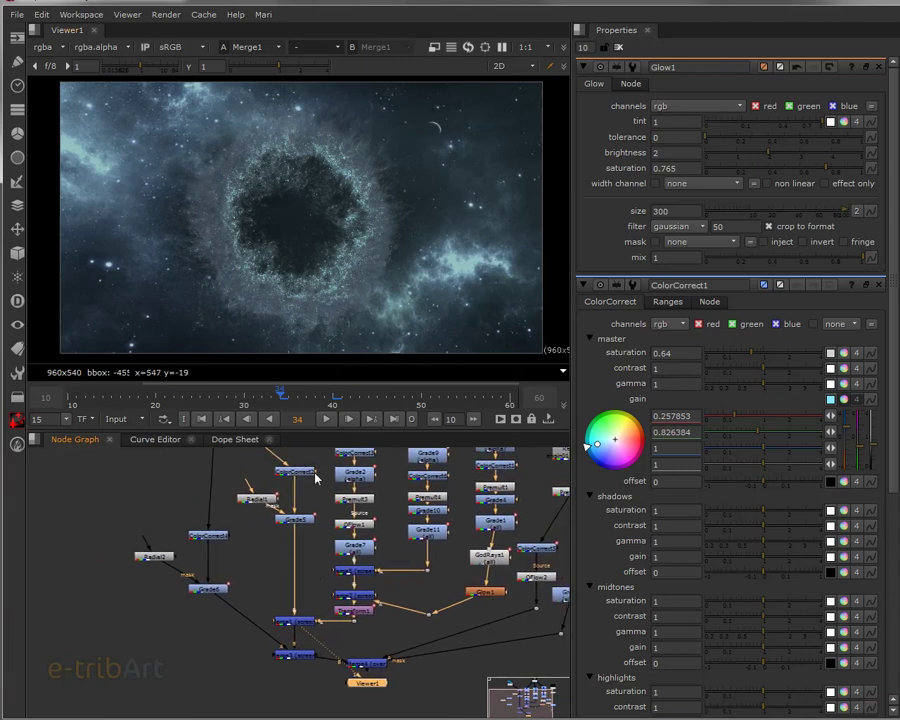
pyautogui.scroll(-1, 316, 479)
pyautogui.moveTo(316, 479); pyautogui.dragTo(259, 531, button='middle')
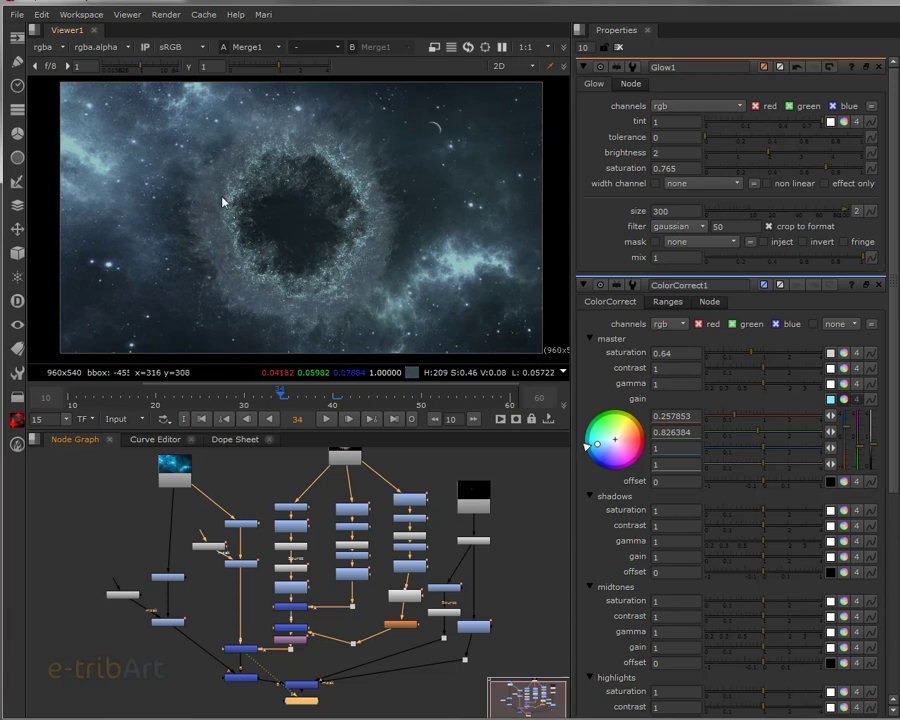
# Step: Scrub the Merge1 output between frames 10 and 57 to examine how the black hole evolves, ending at frame 28
pyautogui.click(157, 396)
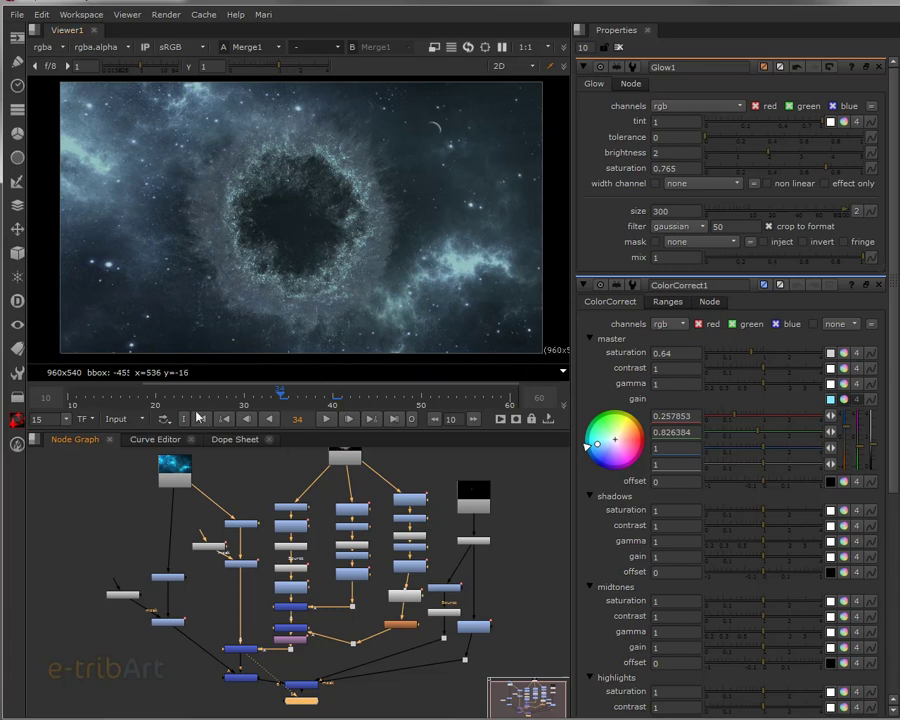
pyautogui.click(71, 400)
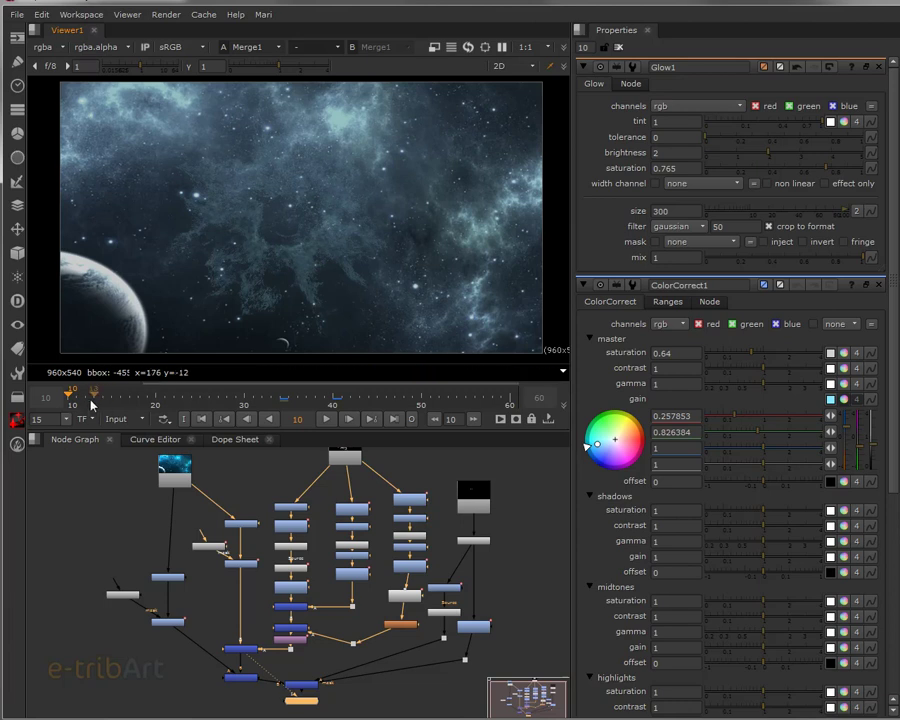
pyautogui.moveTo(72, 400); pyautogui.dragTo(176, 398)
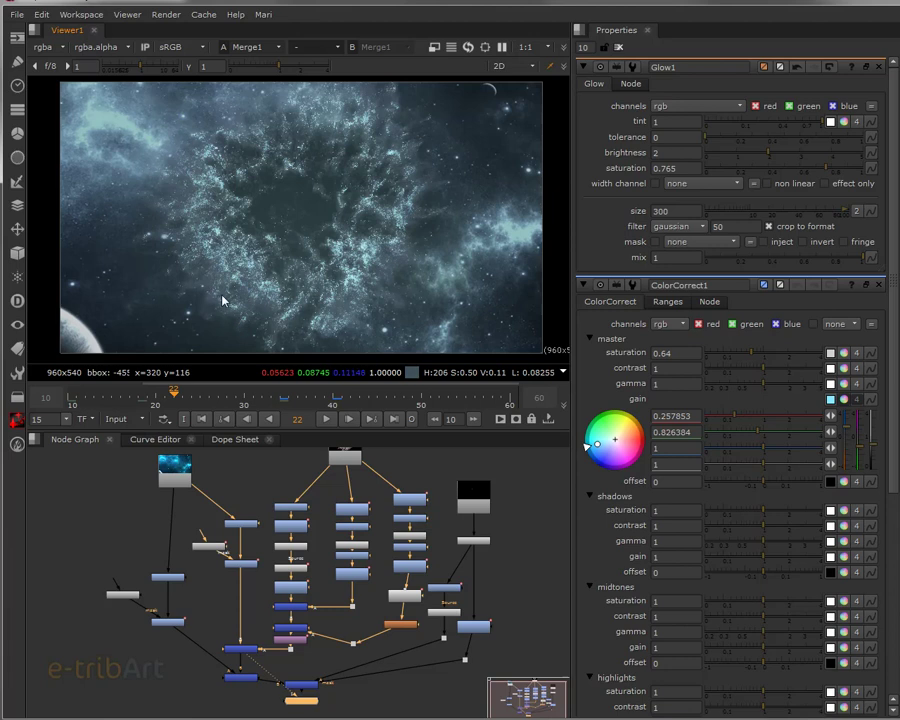
pyautogui.click(198, 398)
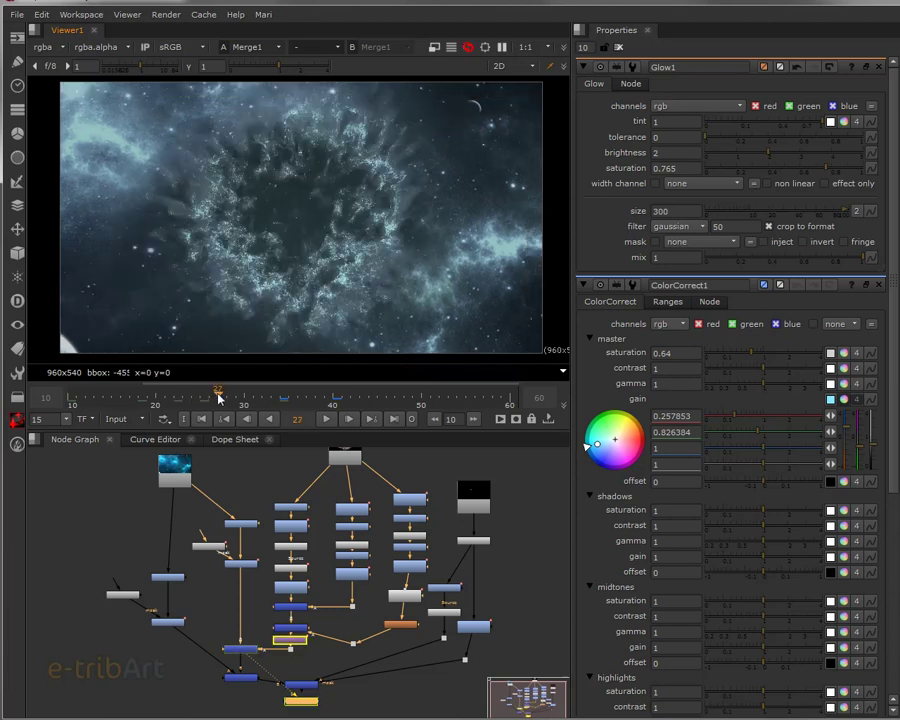
pyautogui.moveTo(218, 398); pyautogui.dragTo(482, 403)
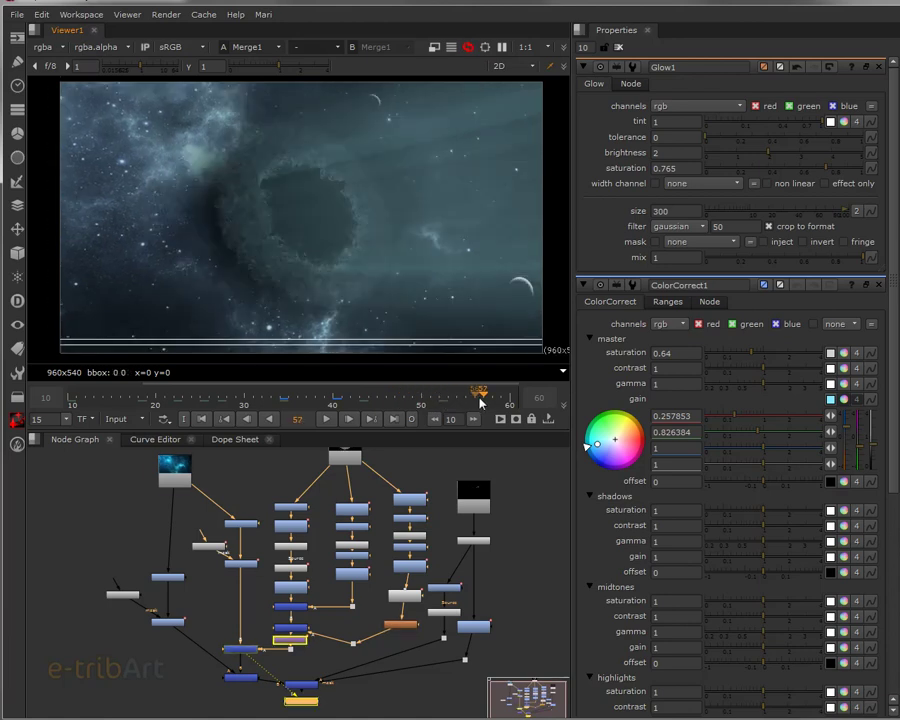
pyautogui.moveTo(479, 402)
pyautogui.mouseDown()
pyautogui.moveTo(458, 398)
pyautogui.moveTo(476, 398)
pyautogui.moveTo(468, 402)
pyautogui.mouseUp()
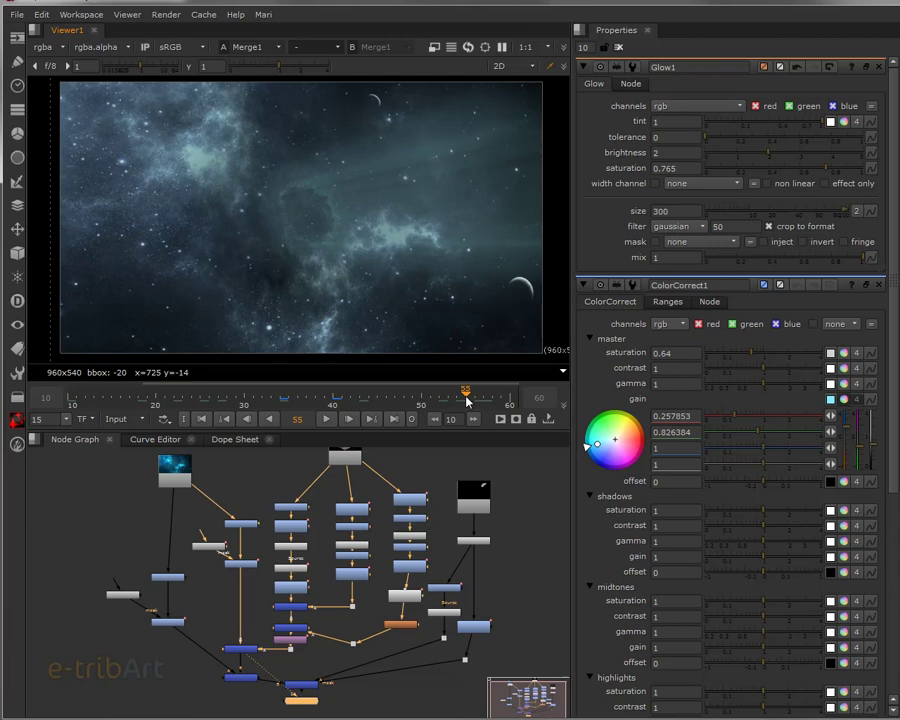
pyautogui.moveTo(466, 401); pyautogui.dragTo(215, 396)
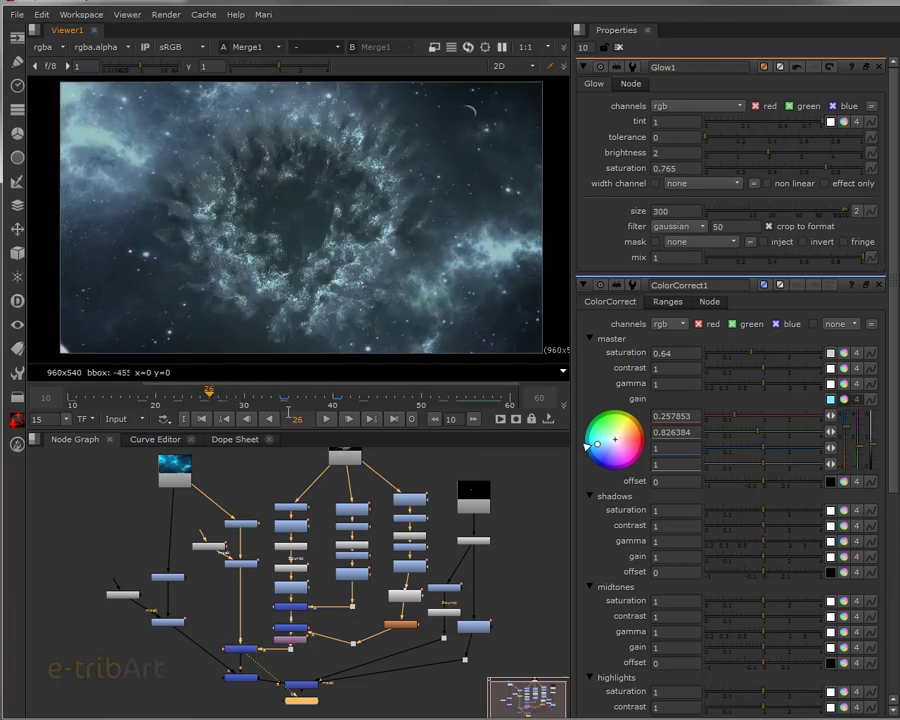
pyautogui.moveTo(256, 560); pyautogui.dragTo(248, 538, button='middle')
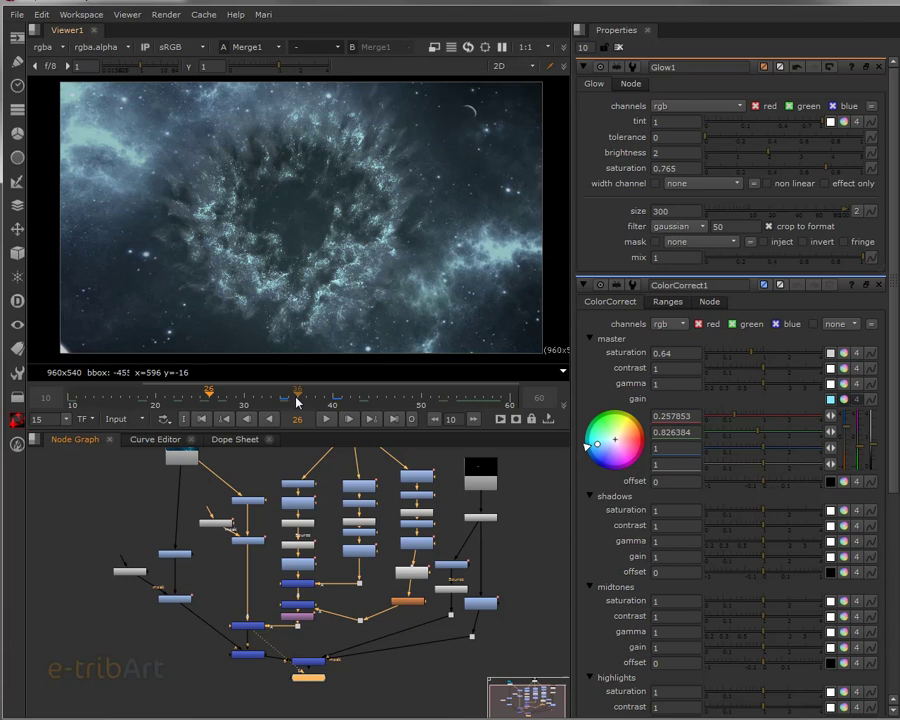
pyautogui.click(226, 400)
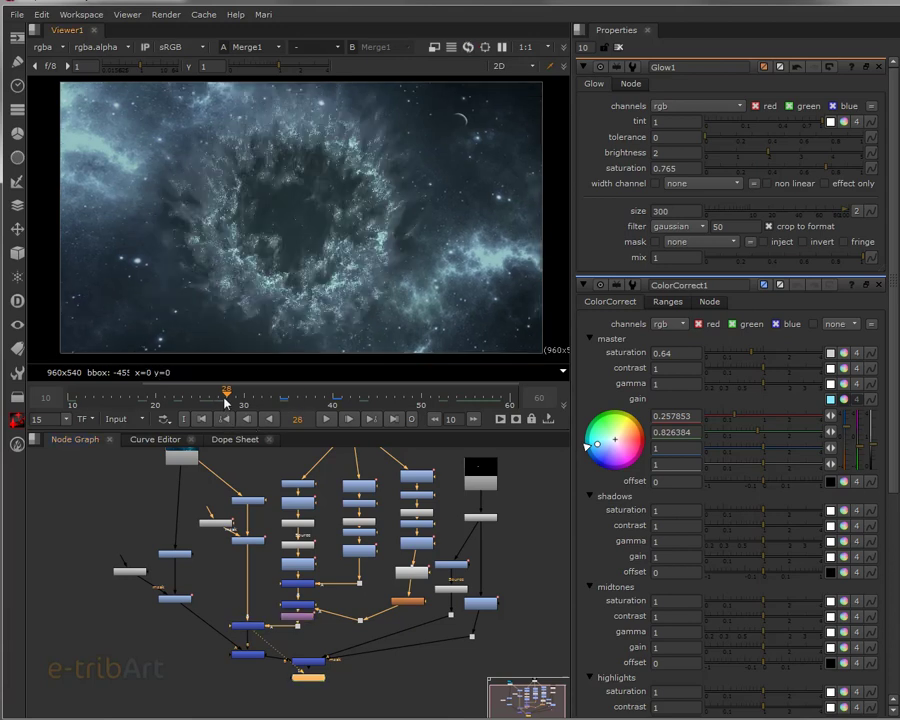
# Step: Trace the background branch from its merge up through Grade5 to the source plate, and view the composite at frame 26
pyautogui.click(249, 630)
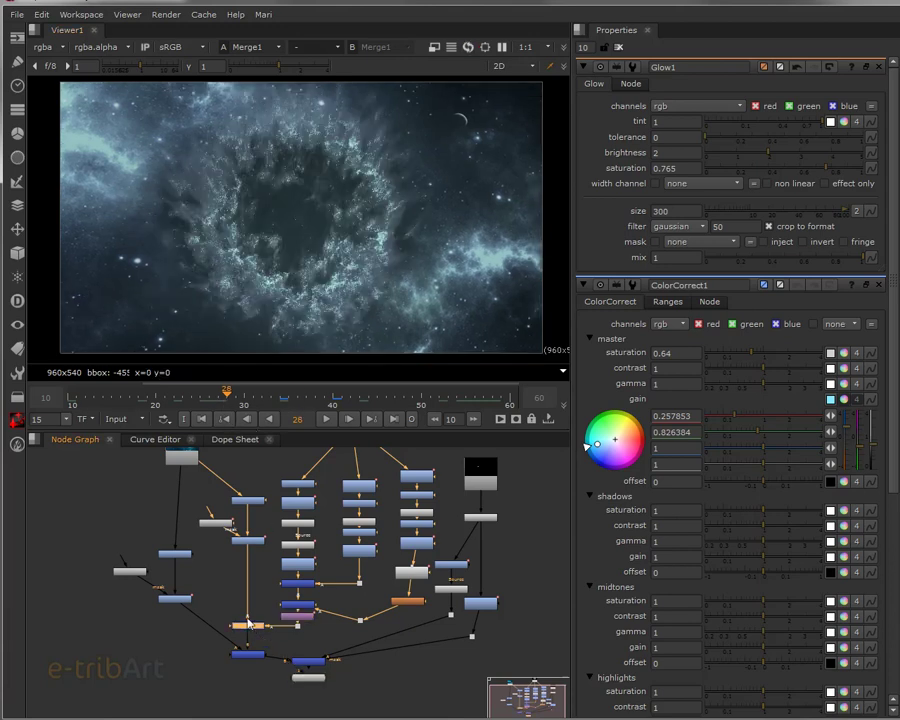
pyautogui.click(248, 541)
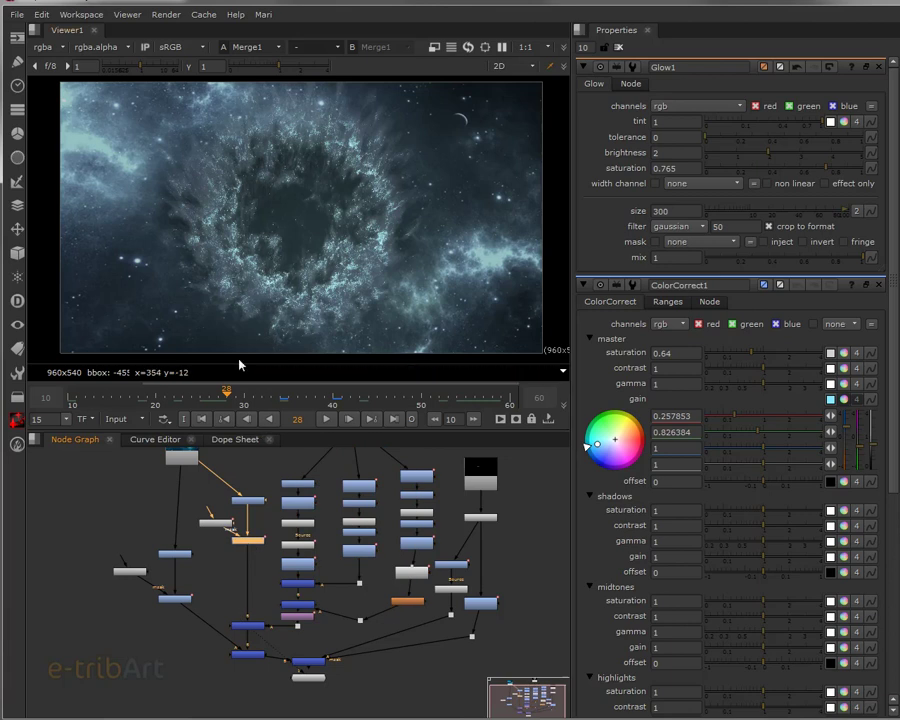
pyautogui.click(188, 465)
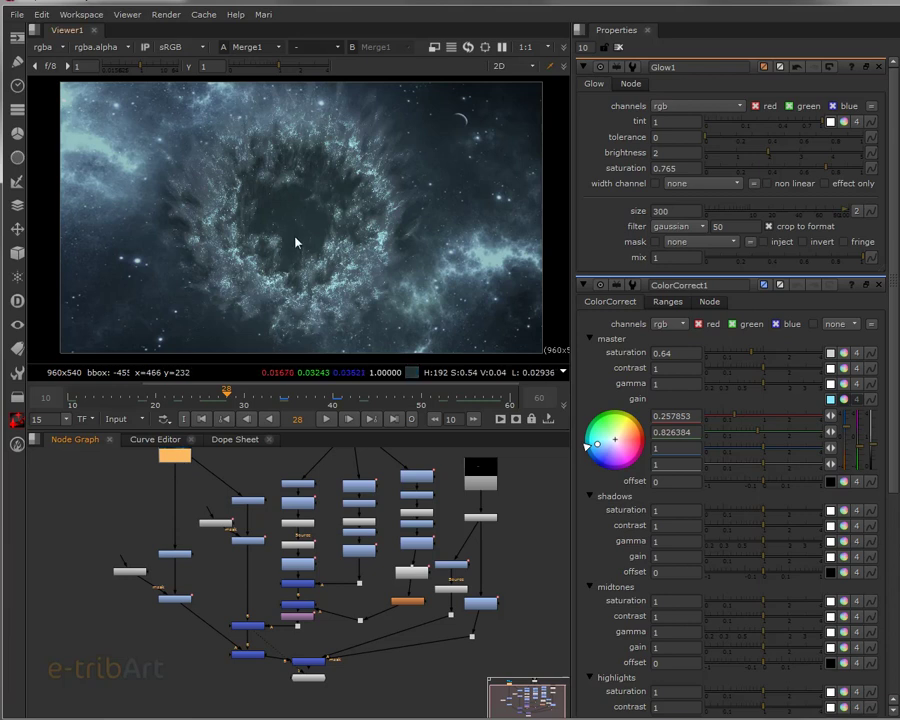
pyautogui.click(191, 397)
pyautogui.moveTo(193, 397); pyautogui.dragTo(207, 396)
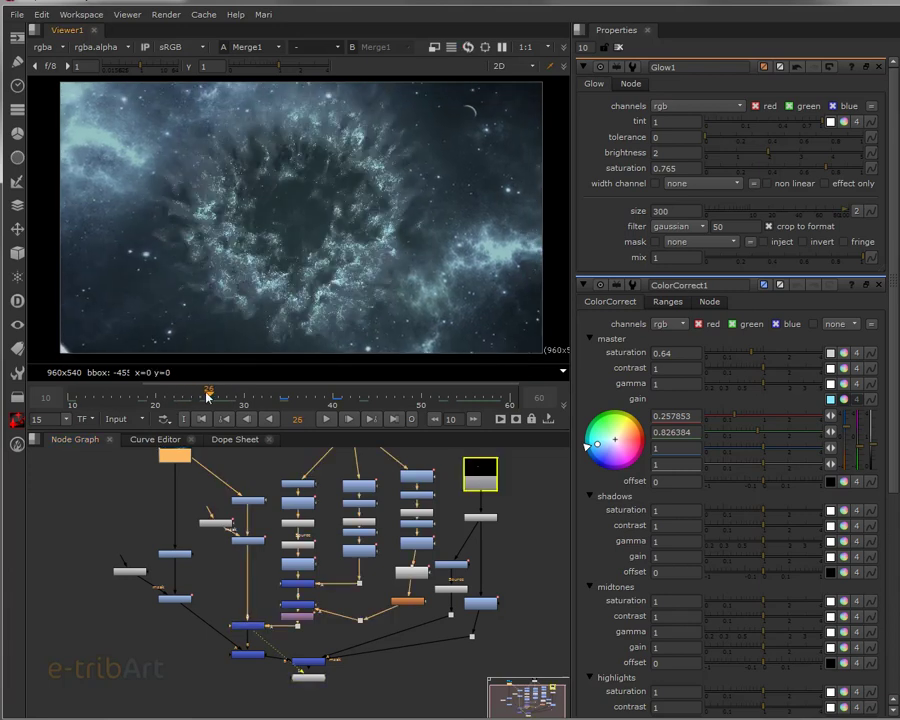
# Step: Locate Grade5 in the background branch and open the properties of the Radial1 node that masks it
pyautogui.click(256, 540)
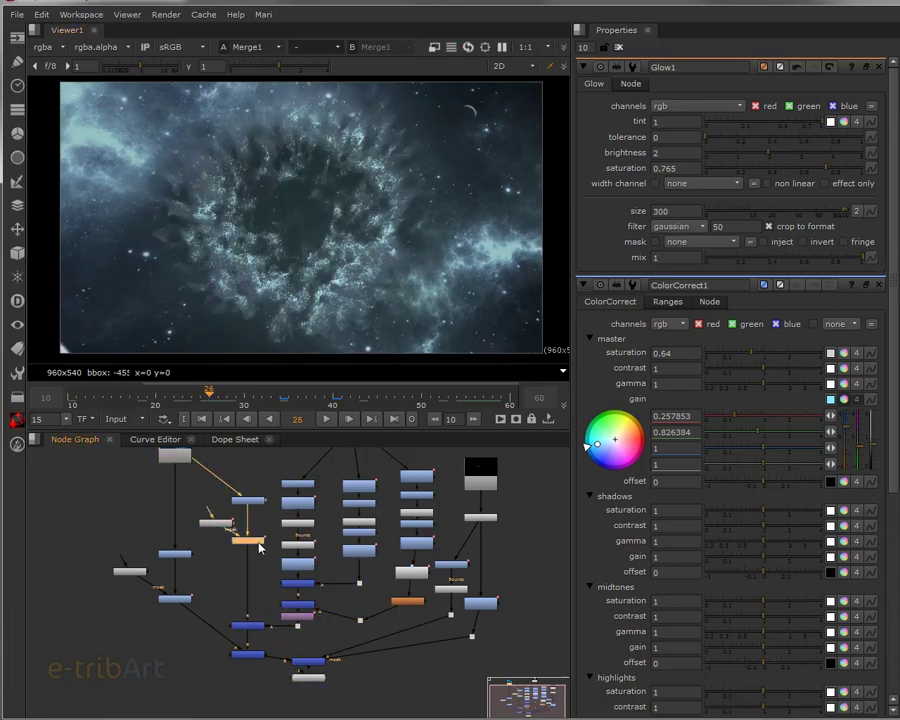
pyautogui.scroll(5, 258, 543)
pyautogui.moveTo(258, 543); pyautogui.dragTo(402, 577, button='middle')
pyautogui.scroll(3, 426, 556)
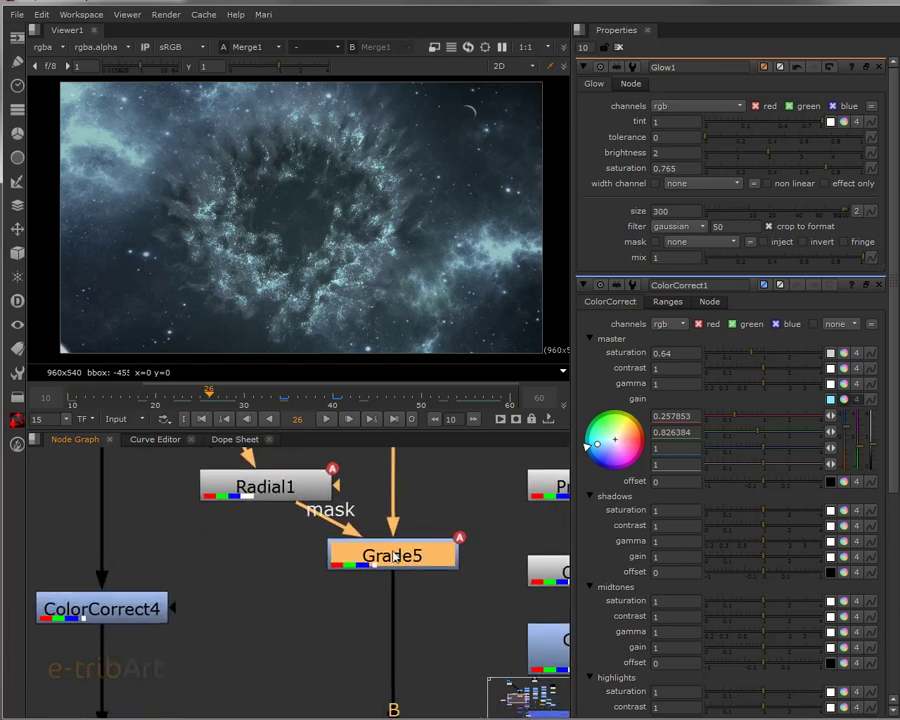
pyautogui.moveTo(304, 499); pyautogui.dragTo(298, 497)
pyautogui.doubleClick(298, 497)
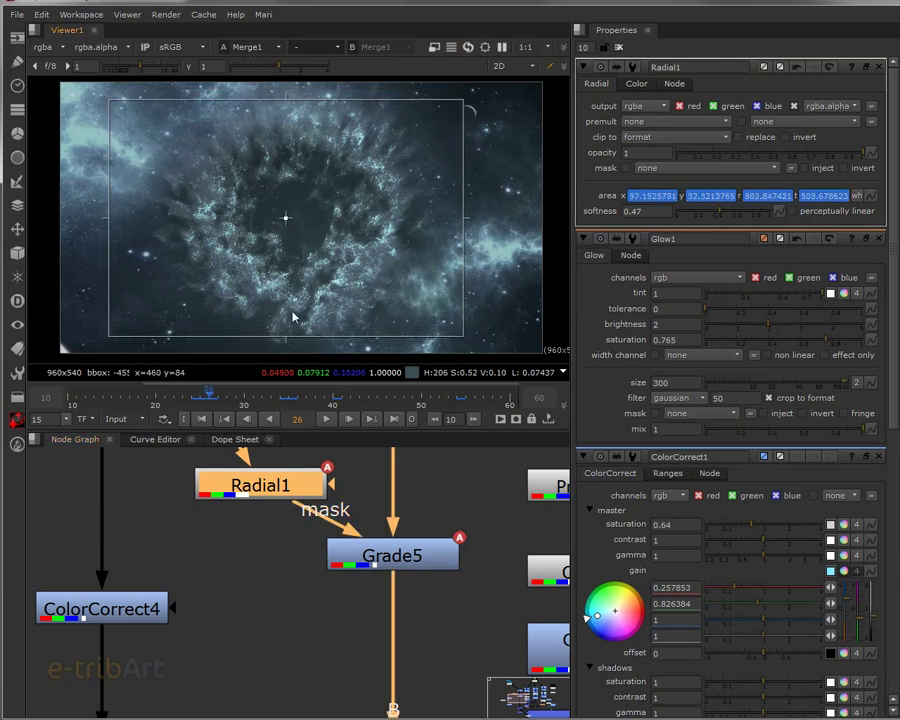
# Step: Open the Grade5 properties and set its multiply to 0.95
pyautogui.click(377, 557)
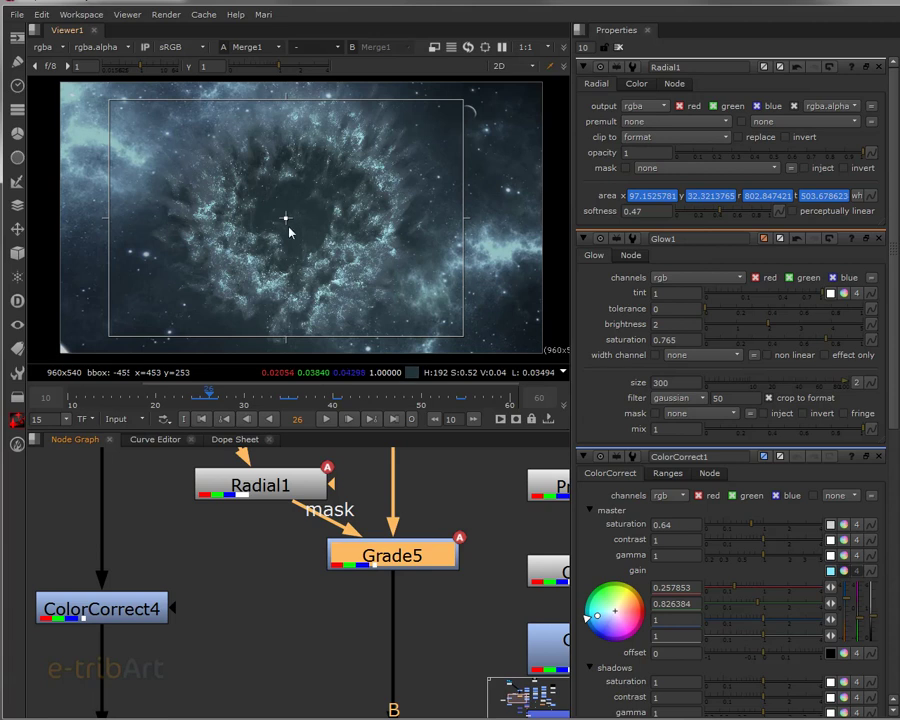
pyautogui.doubleClick(410, 553)
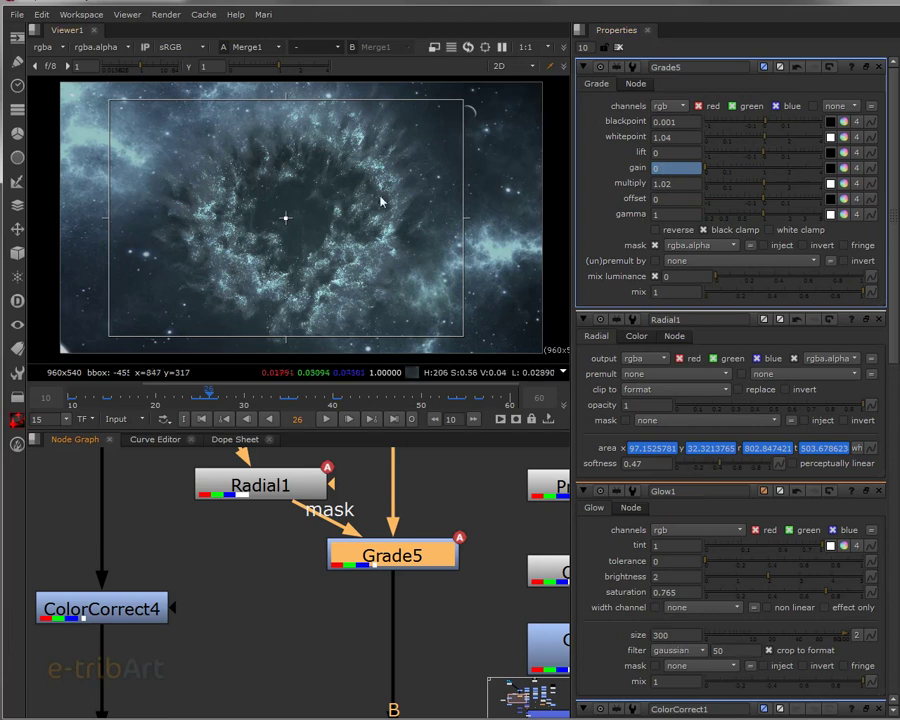
pyautogui.click(733, 188)
pyautogui.moveTo(733, 188); pyautogui.dragTo(762, 191)
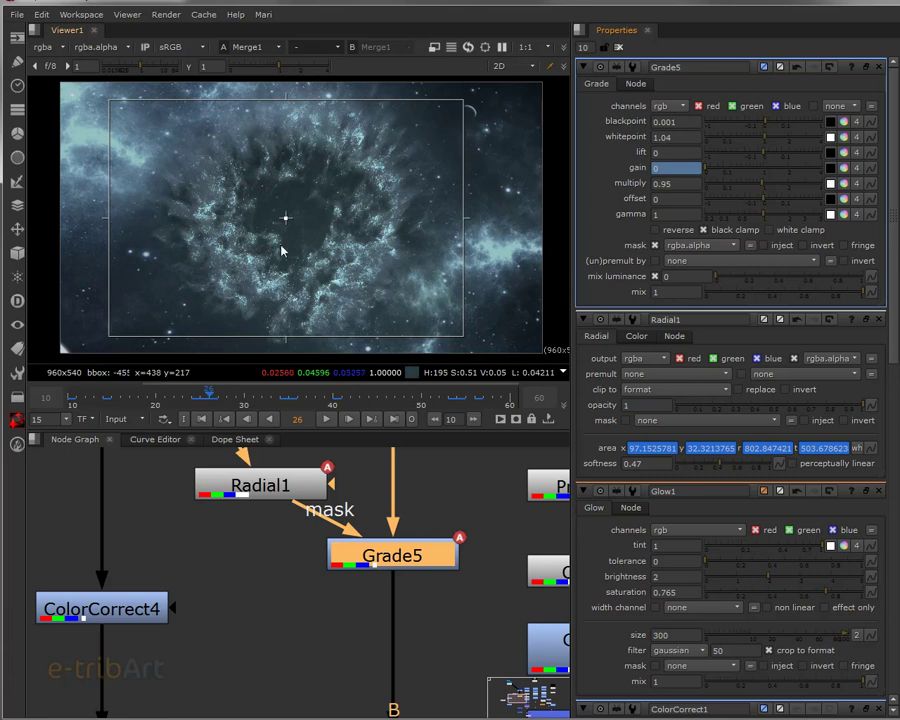
# Step: Shift and slightly resize the Radial1 mask at frame 26 to an area of about x 124, y 47, r 822, t 519
pyautogui.moveTo(288, 487); pyautogui.dragTo(278, 483)
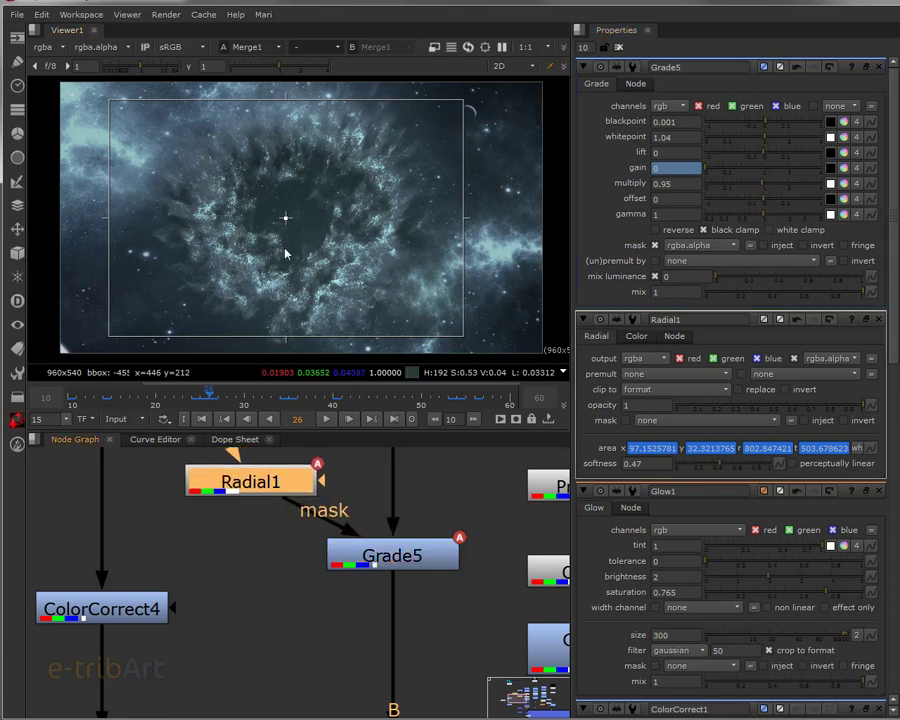
pyautogui.moveTo(287, 216)
pyautogui.mouseDown()
pyautogui.moveTo(305, 211)
pyautogui.moveTo(289, 219)
pyautogui.moveTo(296, 217)
pyautogui.mouseUp()
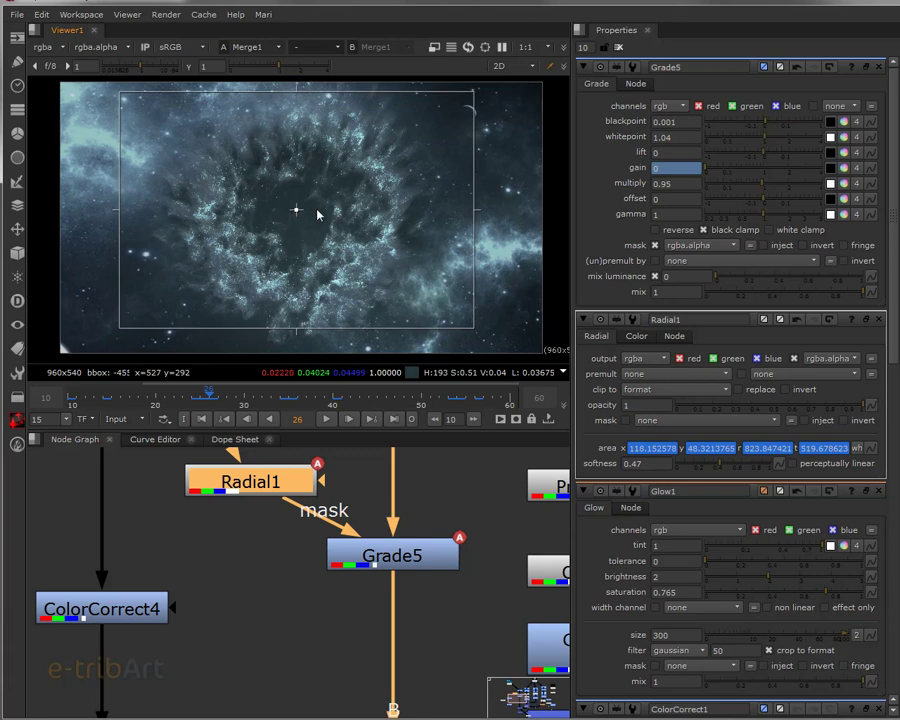
pyautogui.moveTo(474, 96)
pyautogui.mouseDown()
pyautogui.moveTo(436, 98)
pyautogui.moveTo(470, 92)
pyautogui.mouseUp()
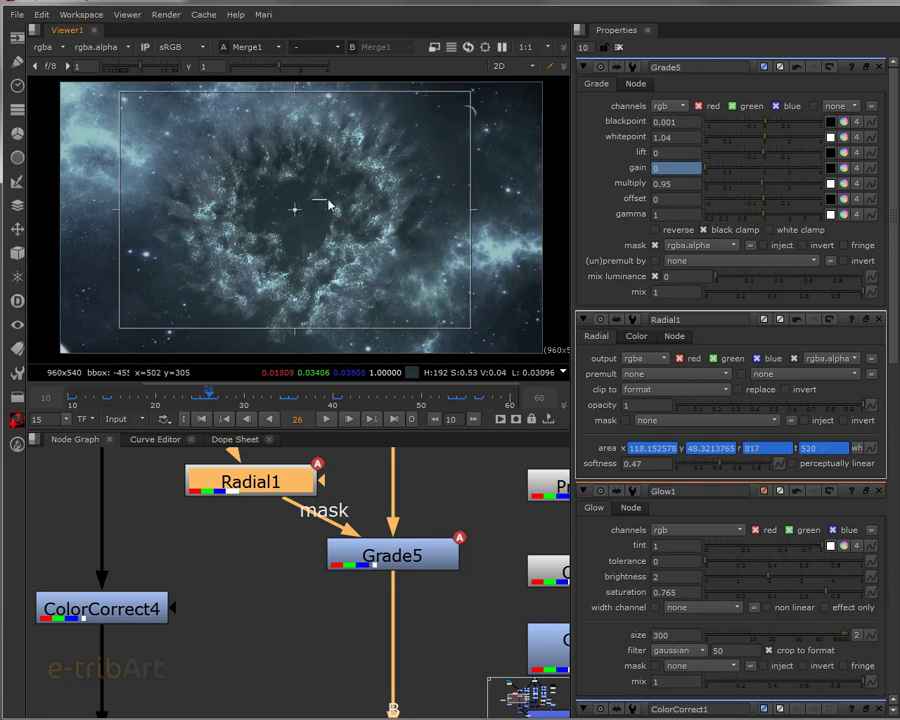
pyautogui.moveTo(297, 208); pyautogui.dragTo(297, 212)
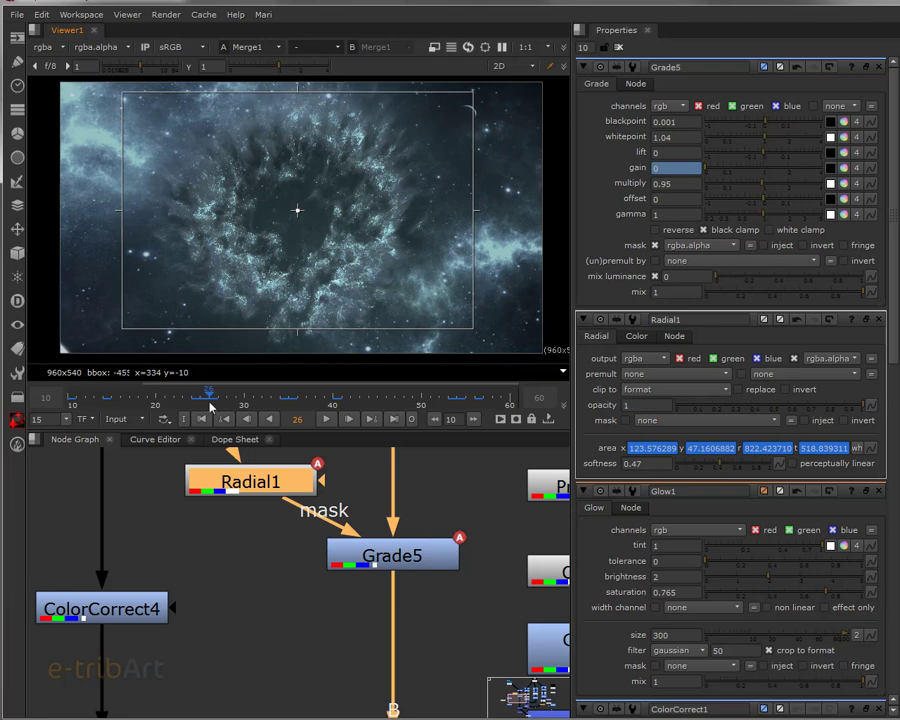
# Step: Scrub and play the early frames between 11 and 19 to check the masked grade, and bring up the Radial1 properties again
pyautogui.moveTo(209, 397); pyautogui.dragTo(129, 396)
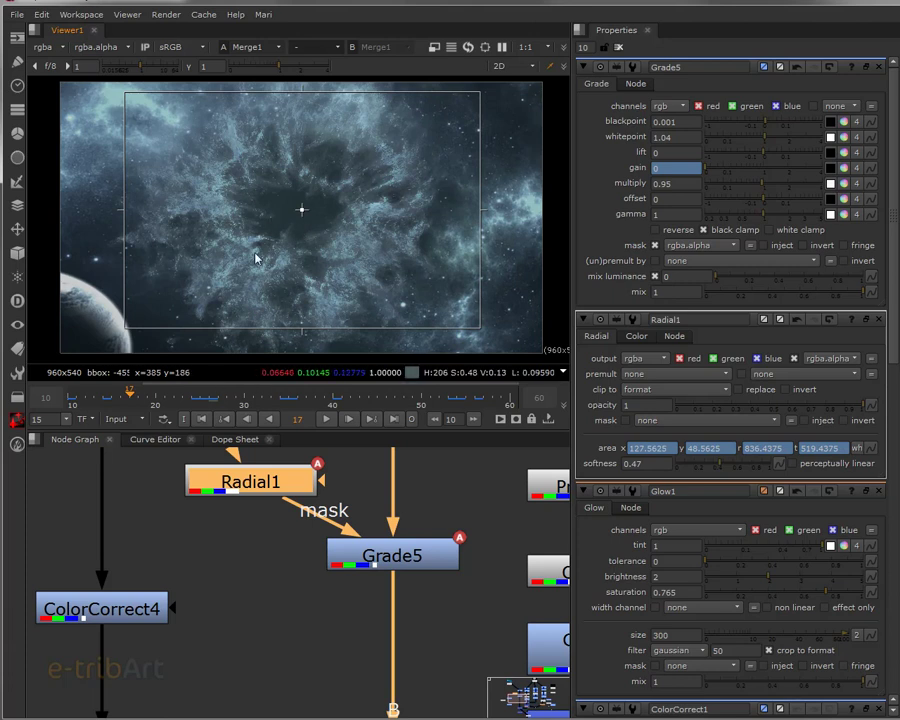
pyautogui.moveTo(131, 396); pyautogui.dragTo(78, 402)
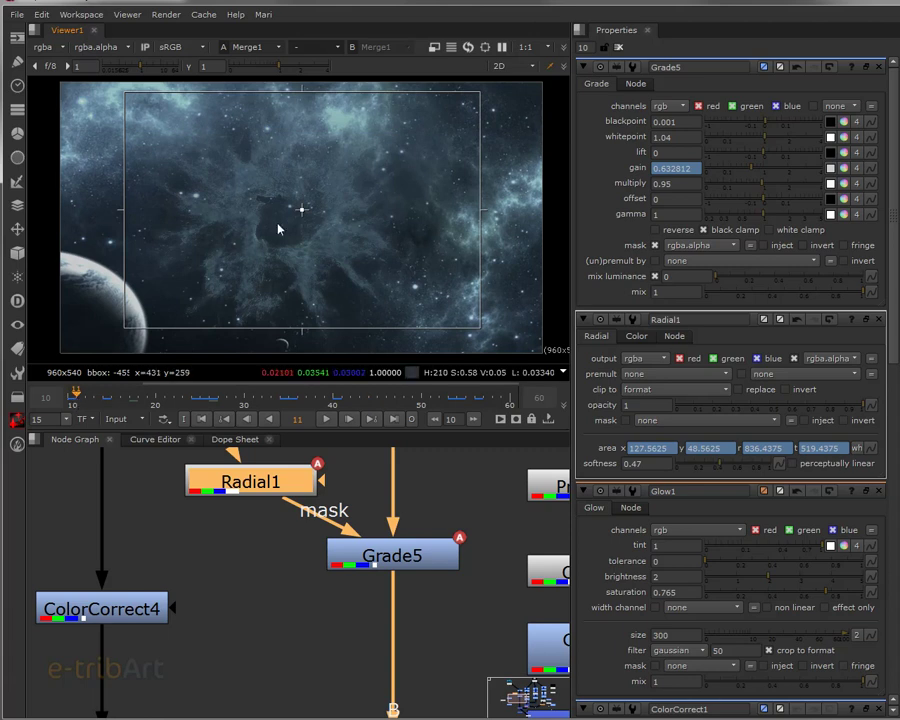
pyautogui.click(330, 424)
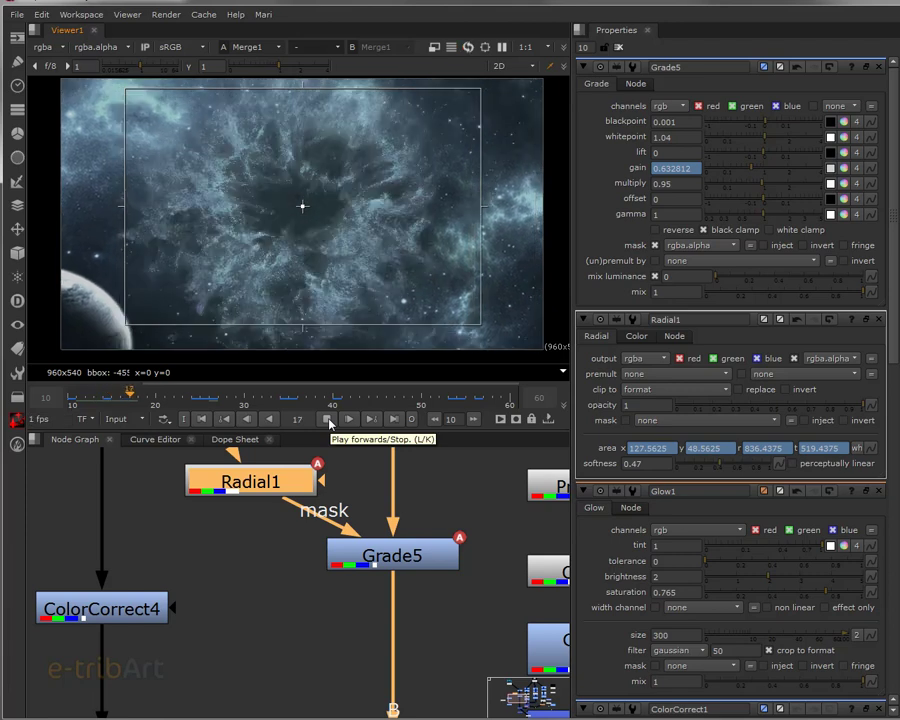
pyautogui.click(330, 424)
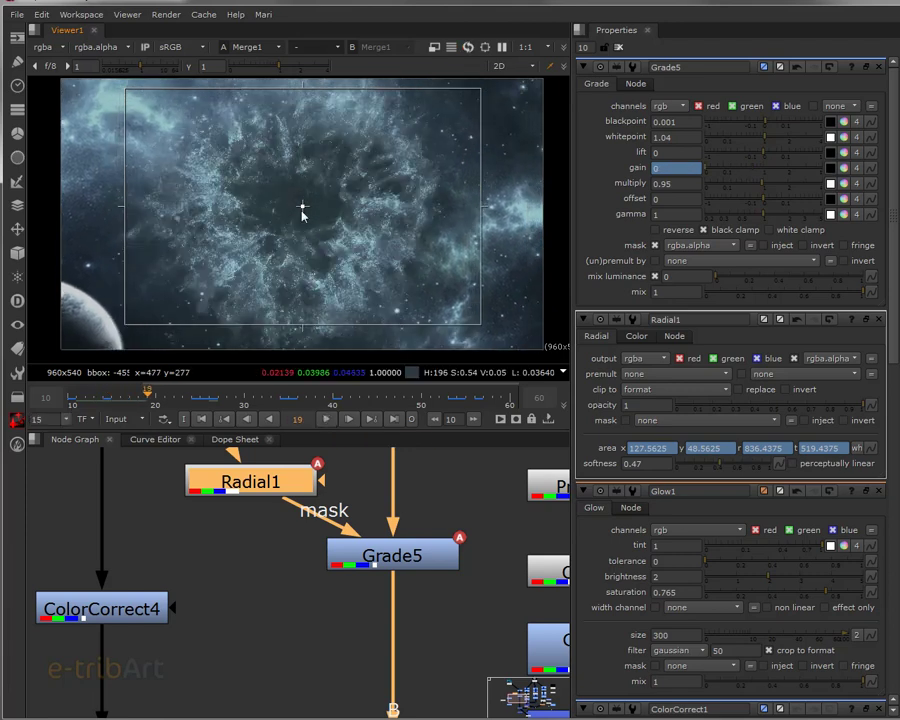
pyautogui.click(389, 562)
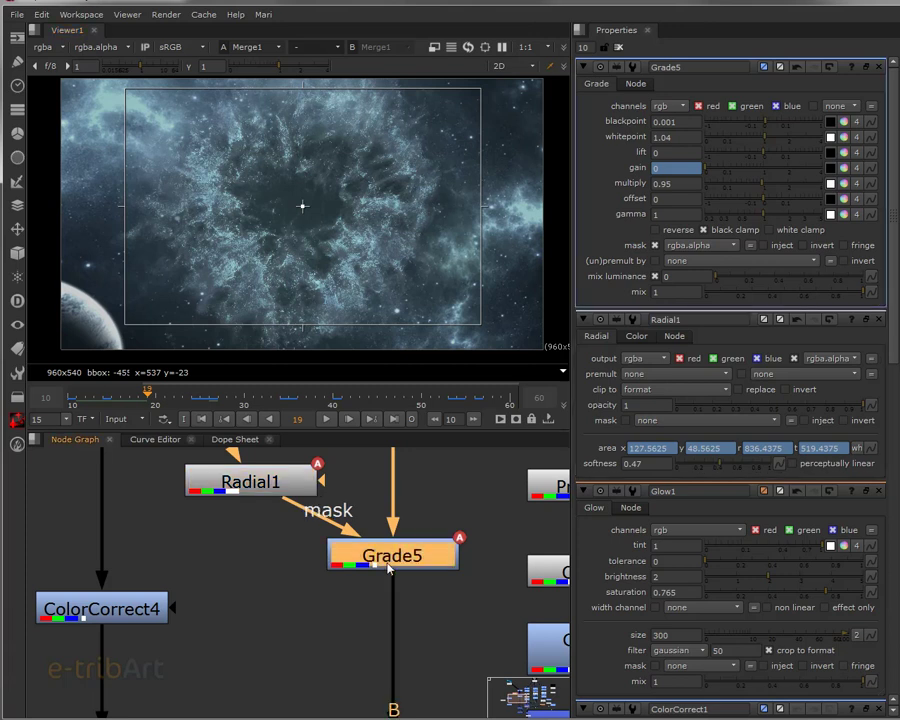
pyautogui.click(280, 485)
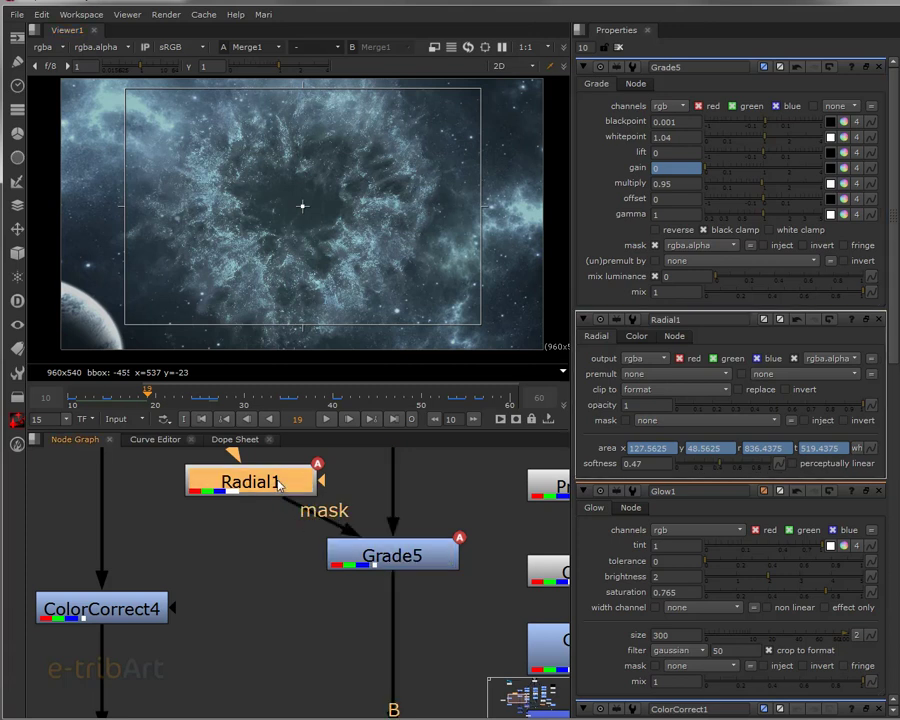
pyautogui.doubleClick(280, 485)
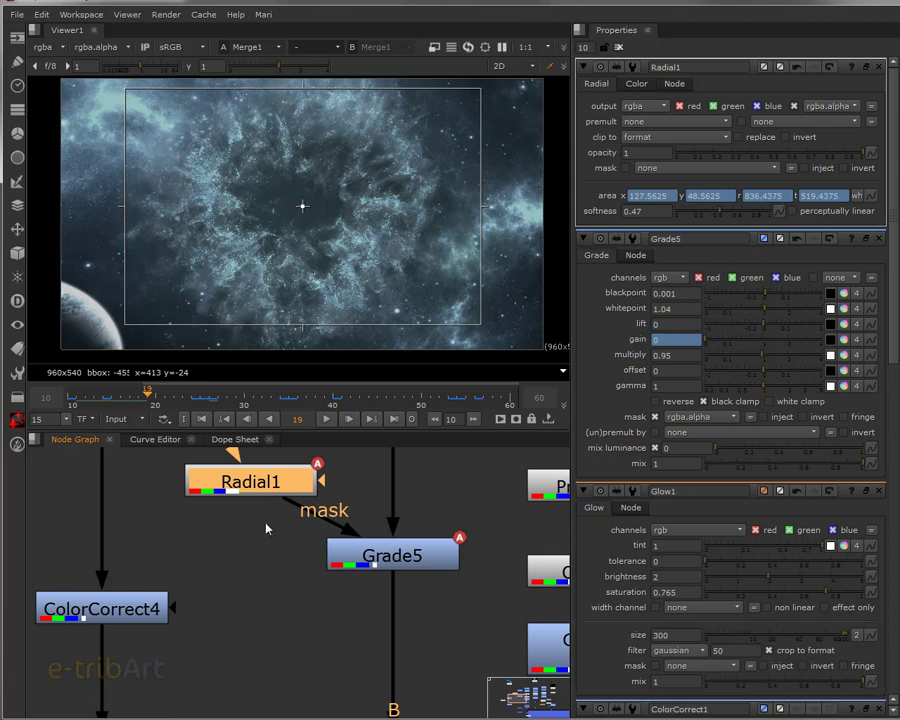
# Step: View the Read1 engine render at frame 10 and examine its branch through Premult2 down to Grade8
pyautogui.scroll(-3, 356, 492)
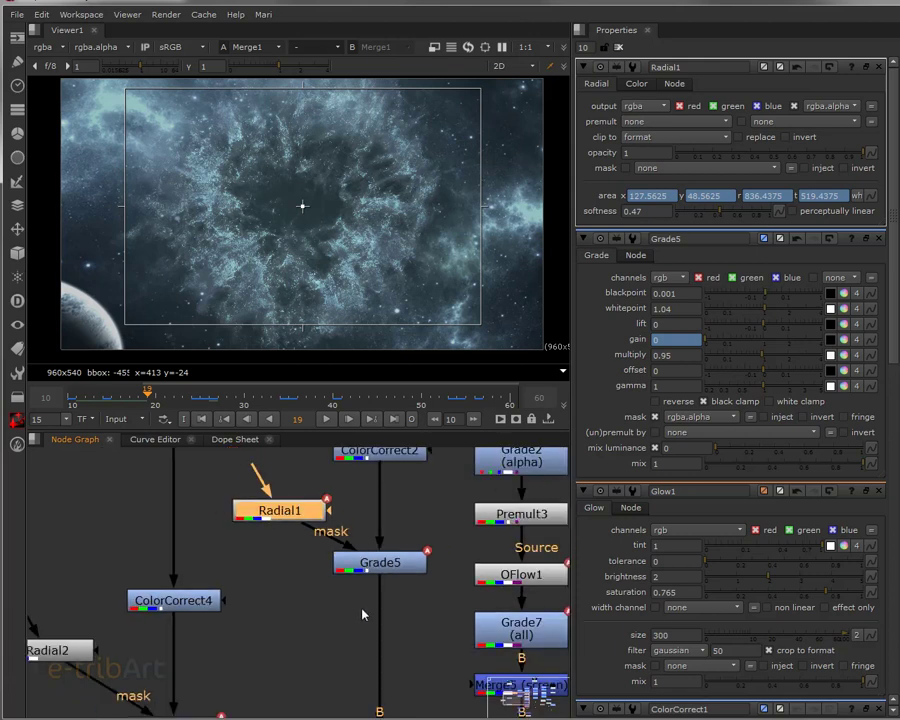
pyautogui.moveTo(381, 636); pyautogui.dragTo(273, 558, button='middle')
pyautogui.click(357, 506)
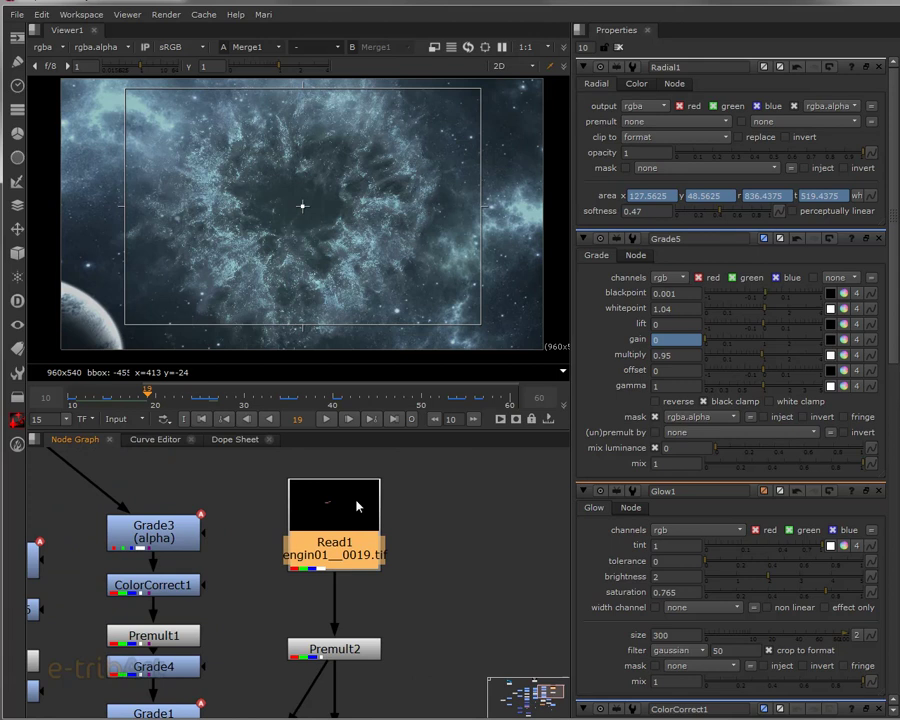
pyautogui.press('1')
pyautogui.moveTo(143, 407); pyautogui.dragTo(73, 410)
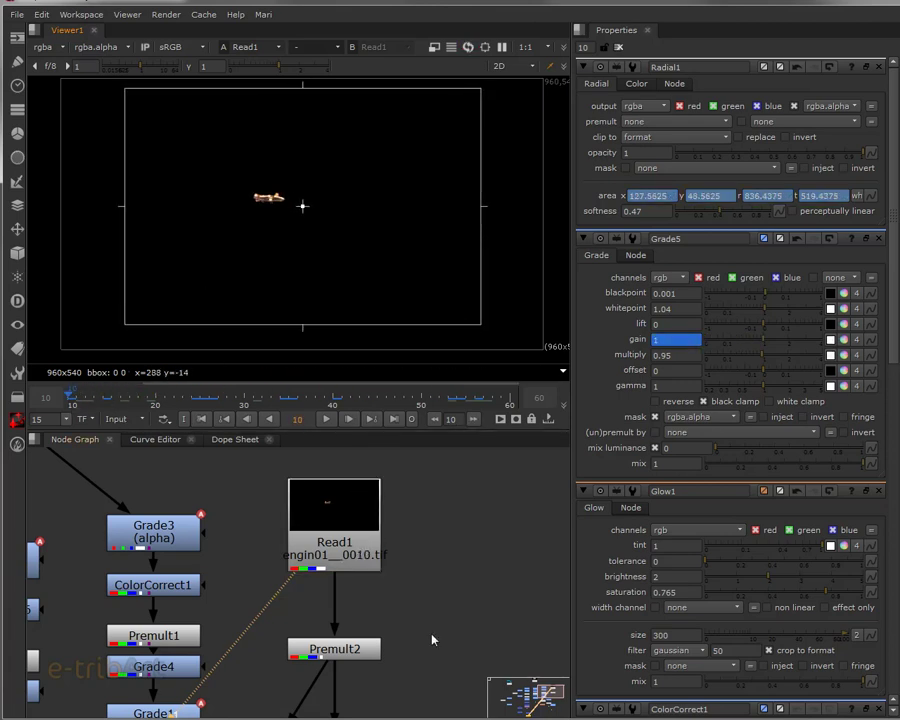
pyautogui.moveTo(424, 647); pyautogui.dragTo(480, 562, button='middle')
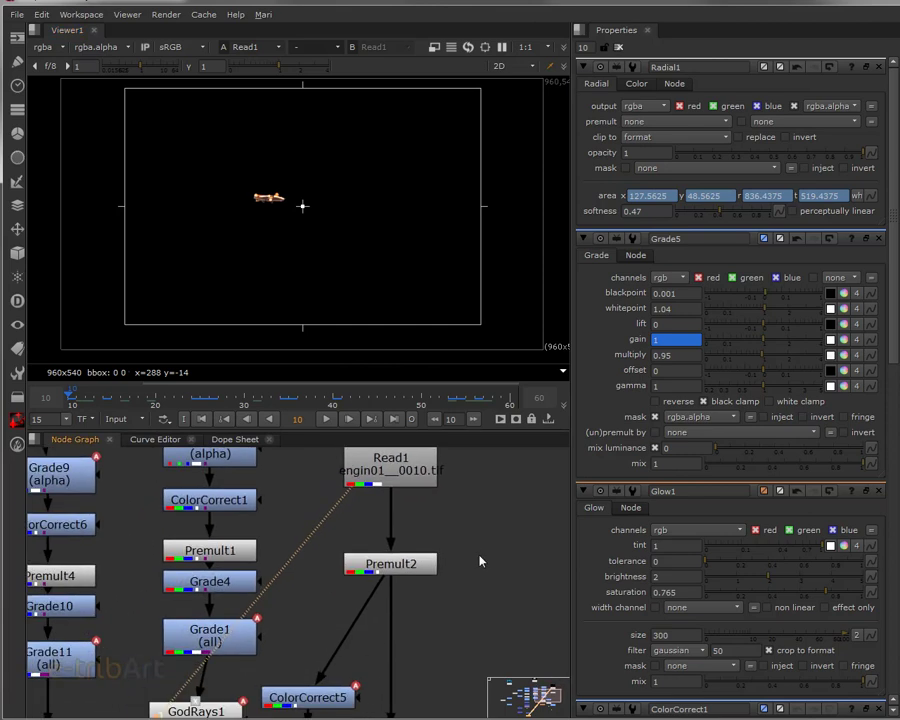
pyautogui.moveTo(413, 656); pyautogui.dragTo(343, 556, button='middle')
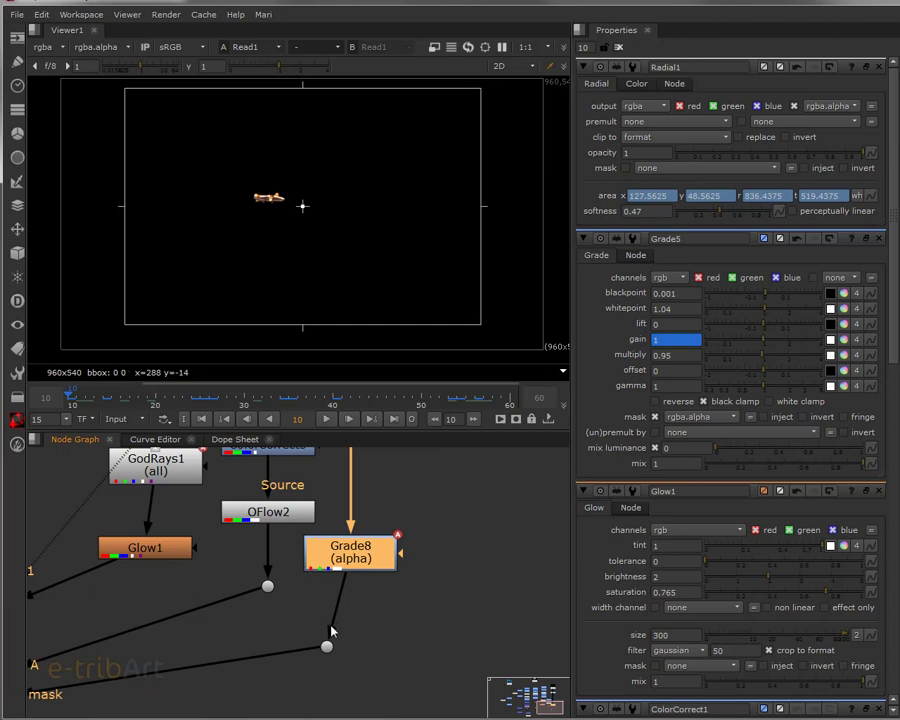
# Step: Open the Grade8 properties, then view the Merge4 composite and scrub from frame 10 to 19 to check how the ship appears
pyautogui.doubleClick(352, 563)
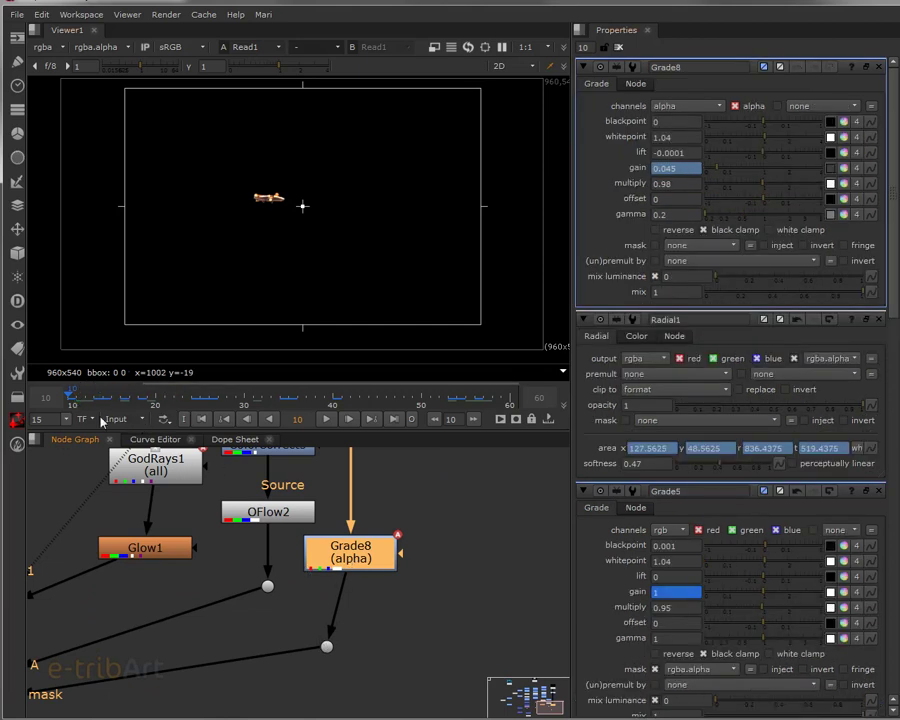
pyautogui.moveTo(263, 588); pyautogui.dragTo(458, 549, button='middle')
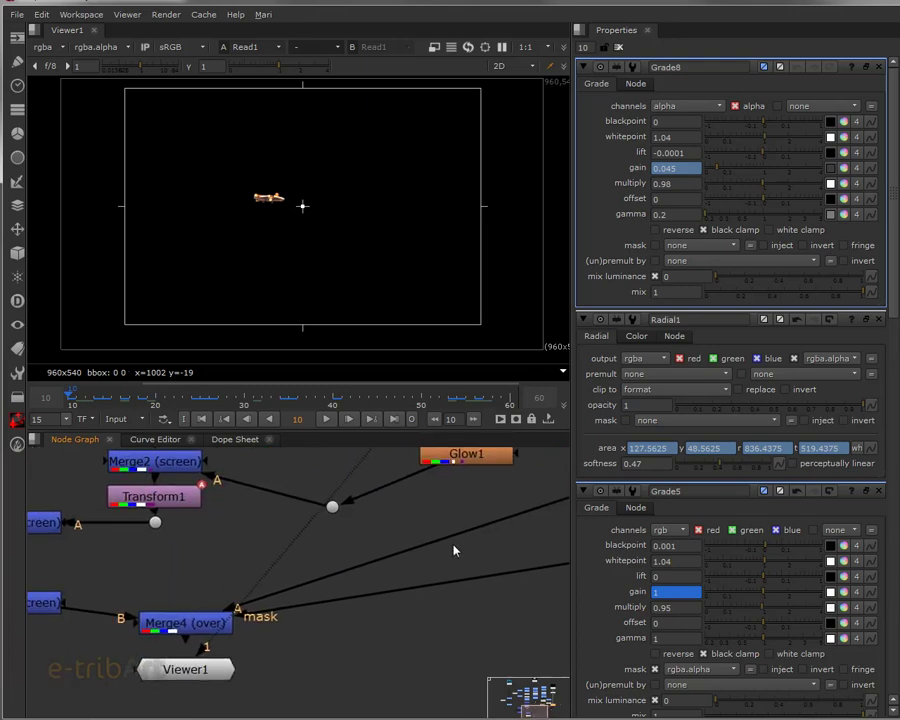
pyautogui.click(192, 625)
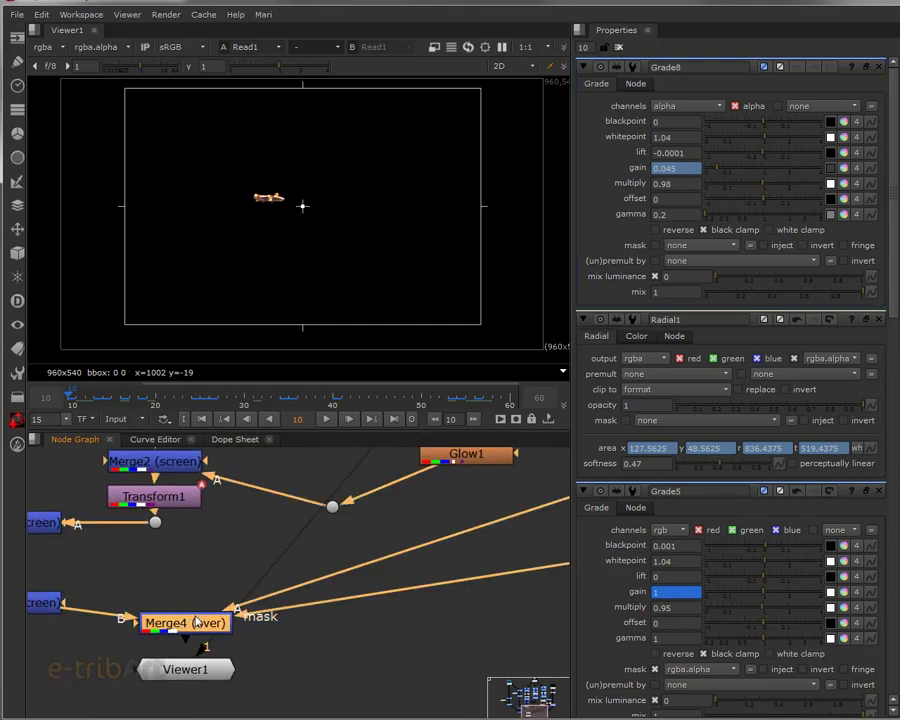
pyautogui.press('1')
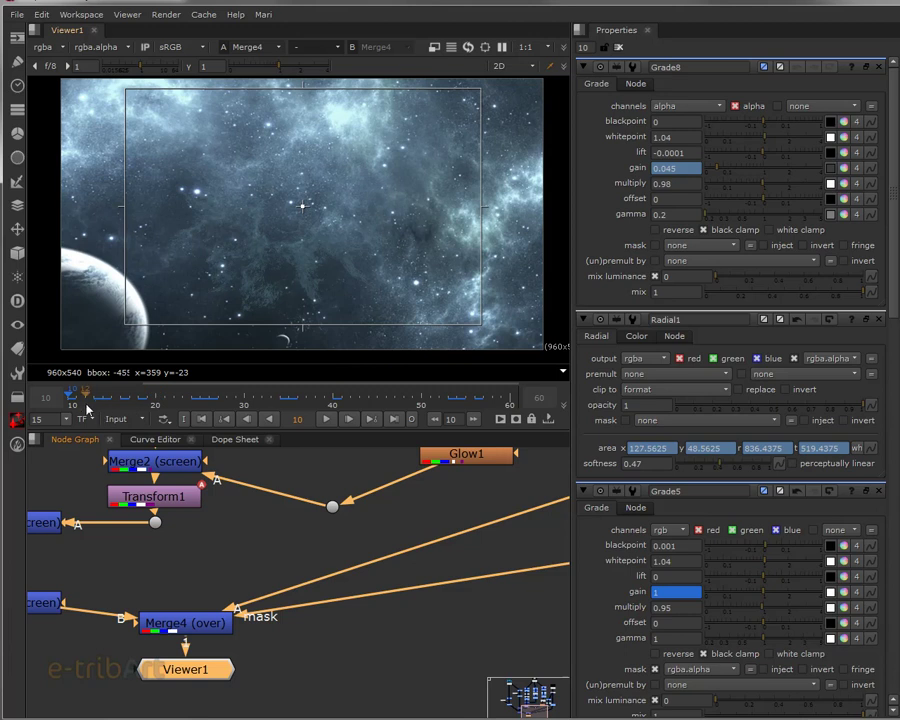
pyautogui.moveTo(77, 397); pyautogui.dragTo(149, 397)
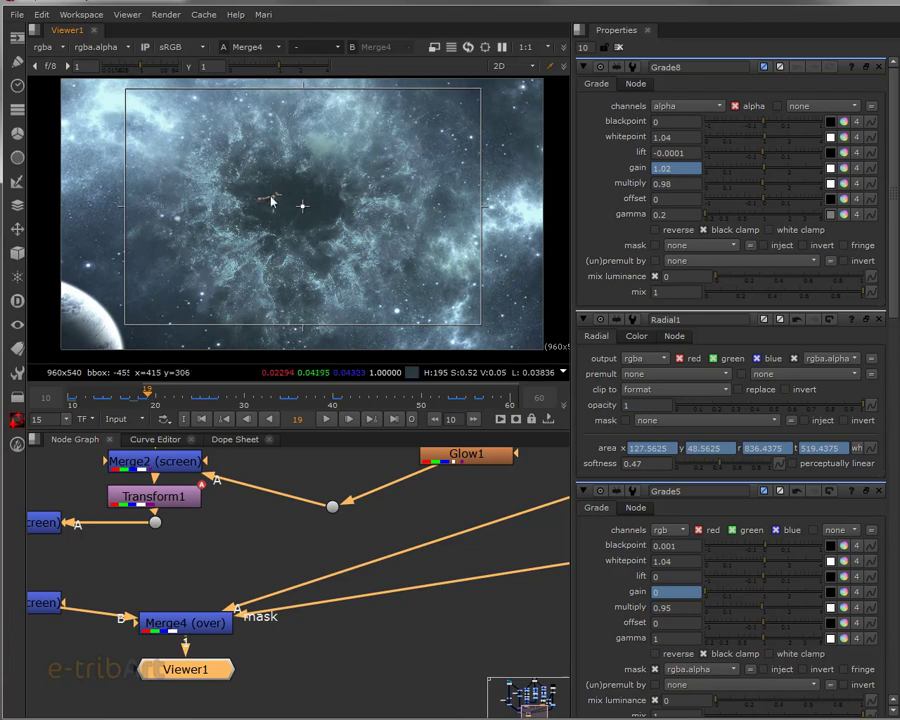
# Step: View the Grade8 alpha matte and scrub the early frames up to 16 to examine its animated gain
pyautogui.moveTo(315, 488); pyautogui.dragTo(296, 560, button='middle')
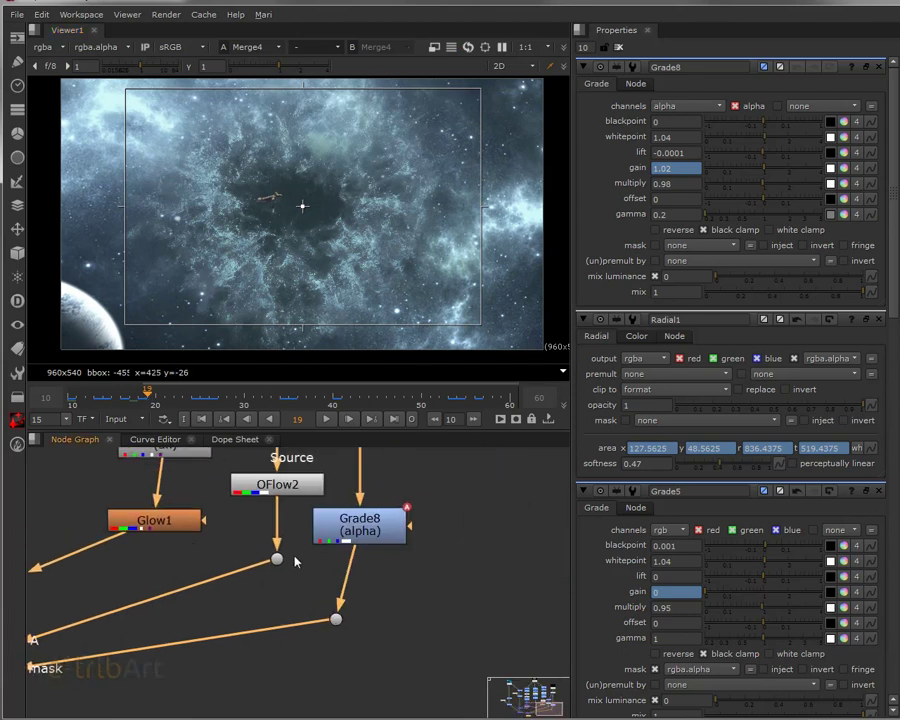
pyautogui.click(388, 531)
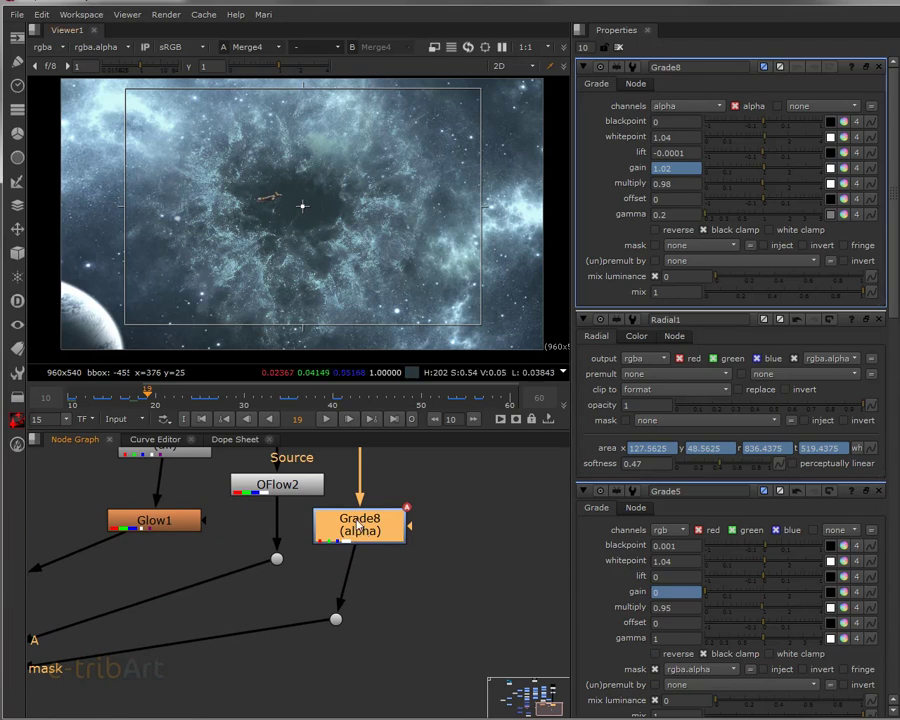
pyautogui.press('1')
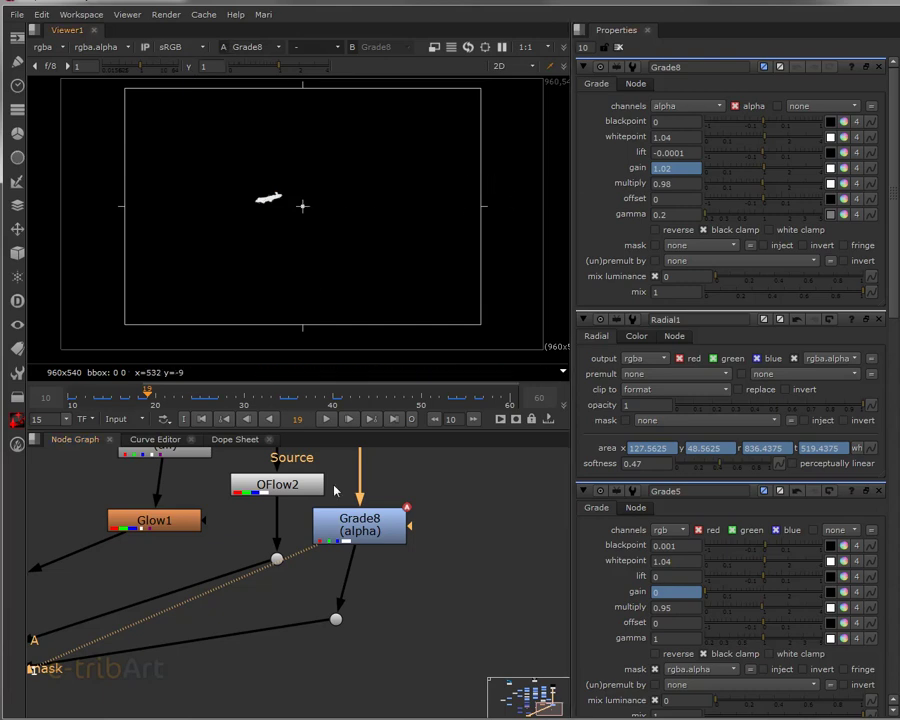
pyautogui.click(87, 395)
pyautogui.moveTo(87, 395); pyautogui.dragTo(121, 397)
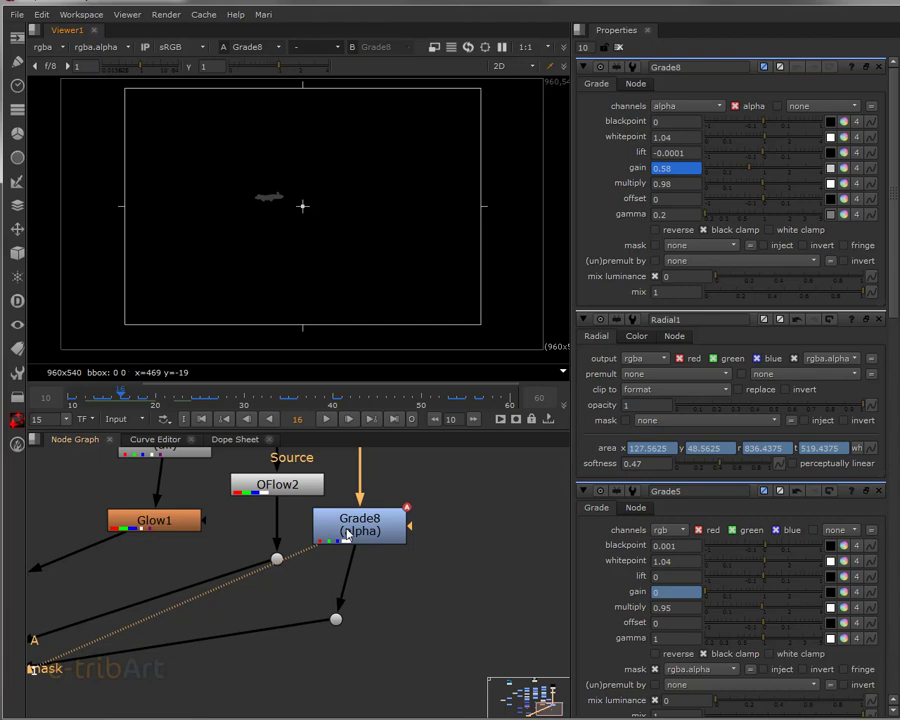
# Step: Straighten the mask connection by placing its dot directly below Grade8, and select Grade8
pyautogui.moveTo(336, 620); pyautogui.dragTo(359, 633)
pyautogui.click(377, 533)
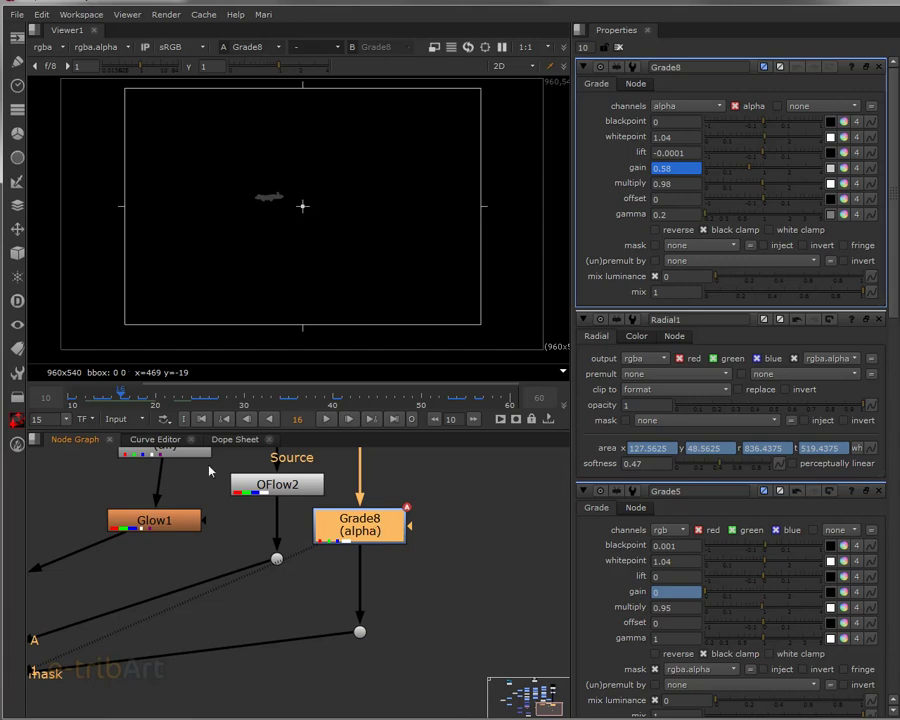
# Step: View Merge4 through Viewer1's second input and scrub the composite forward from frame 16 to 42
pyautogui.scroll(-2, 306, 618)
pyautogui.moveTo(200, 606); pyautogui.dragTo(368, 613, button='middle')
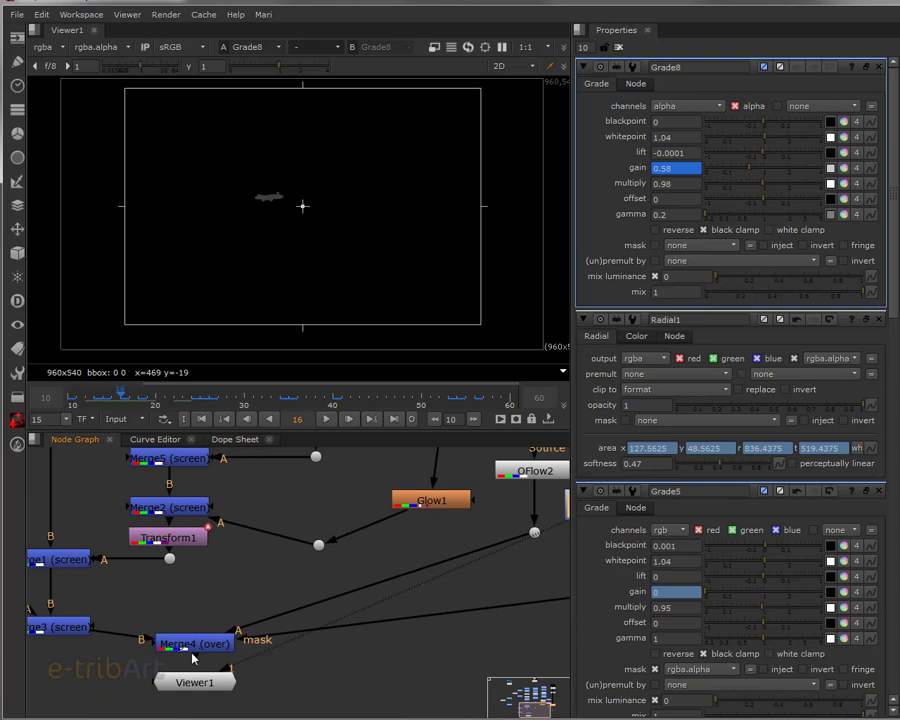
pyautogui.moveTo(193, 657); pyautogui.dragTo(196, 682)
pyautogui.click(204, 643)
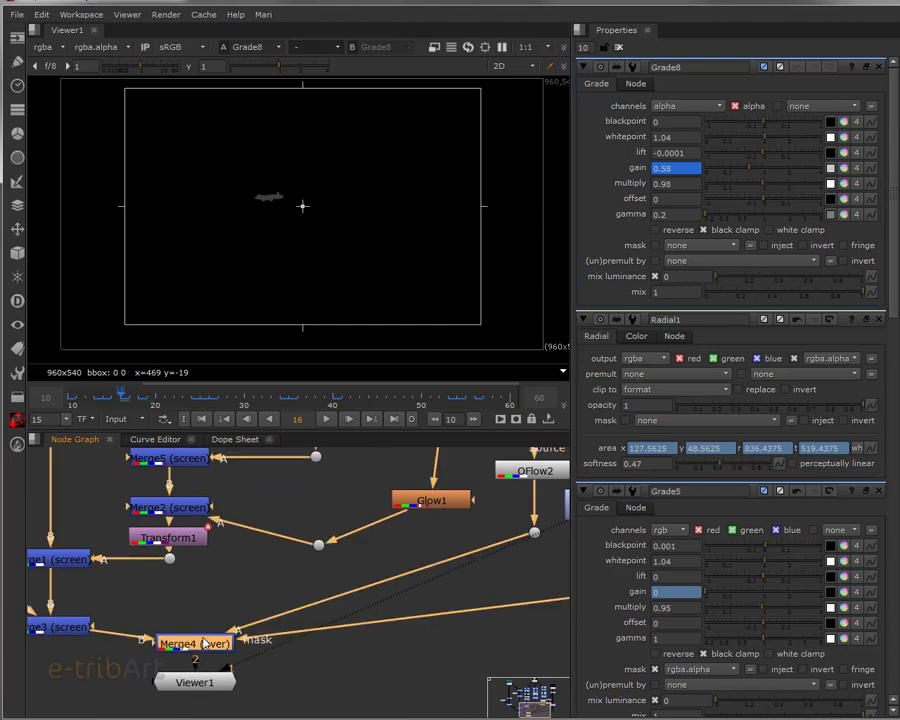
pyautogui.press('2')
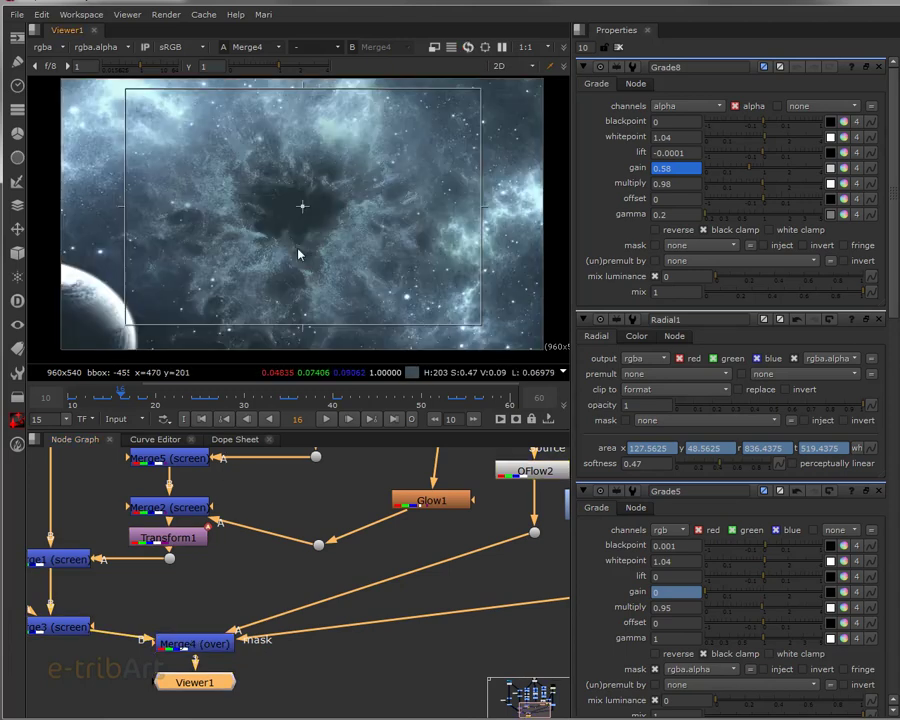
pyautogui.moveTo(195, 400); pyautogui.dragTo(337, 403)
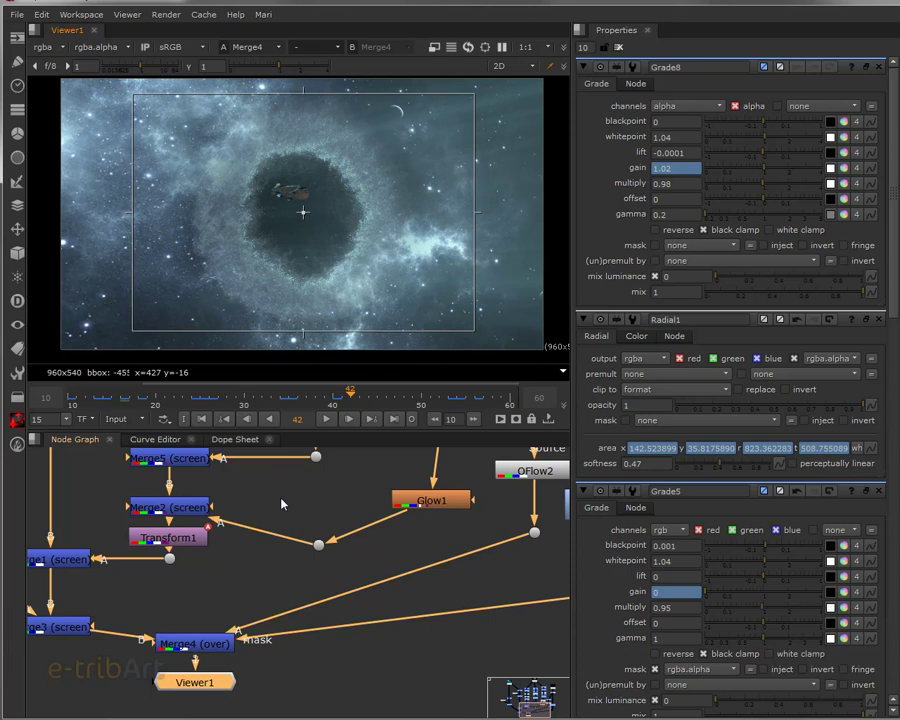
# Step: Align the dot between Glow1 and Merge2 level with Merge2, and scrub the composite around frame 21
pyautogui.click(318, 545)
pyautogui.moveTo(318, 545); pyautogui.dragTo(318, 506)
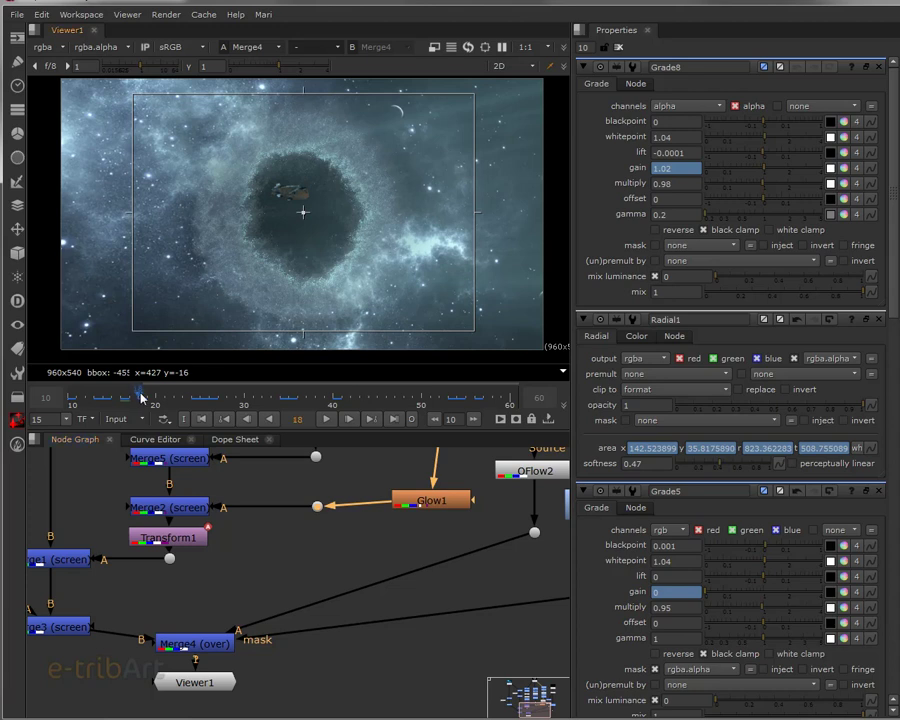
pyautogui.click(165, 398)
pyautogui.moveTo(165, 398); pyautogui.dragTo(183, 398)
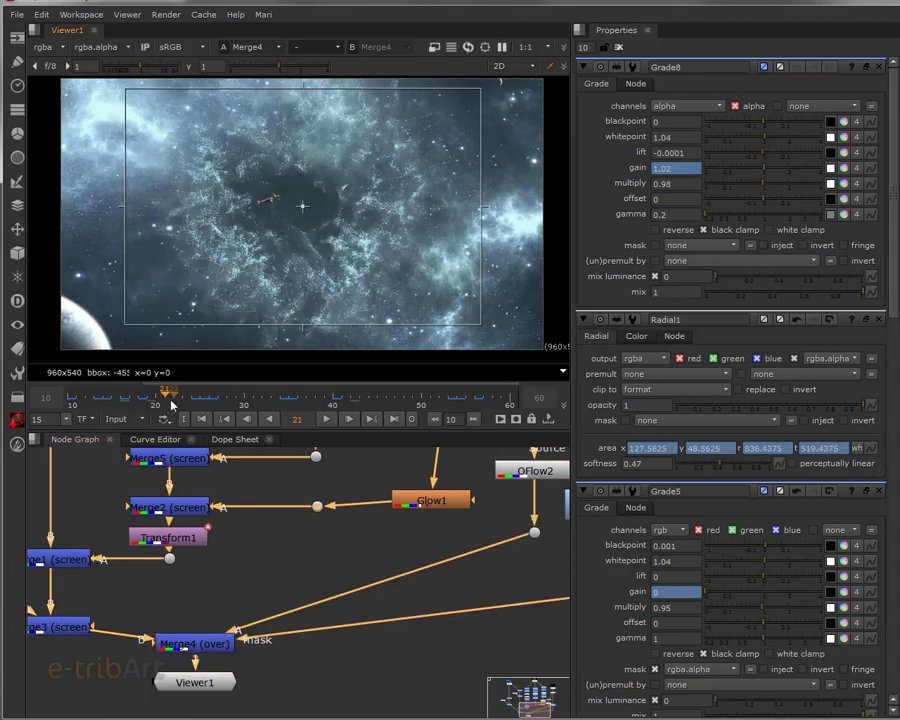